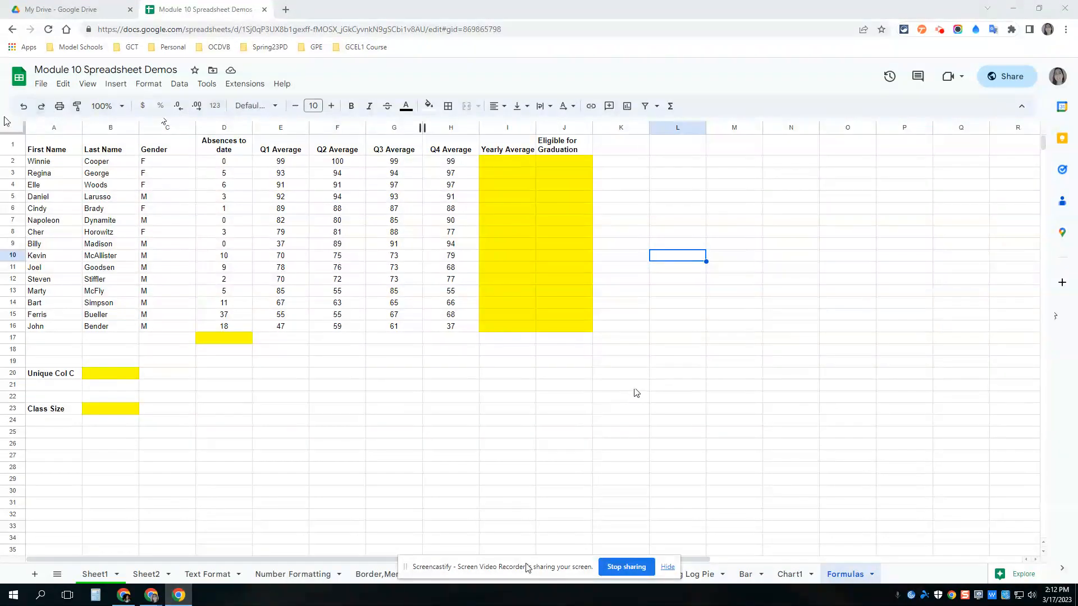
Show the formula bar above the spreadsheet grid.
left_click(88, 84)
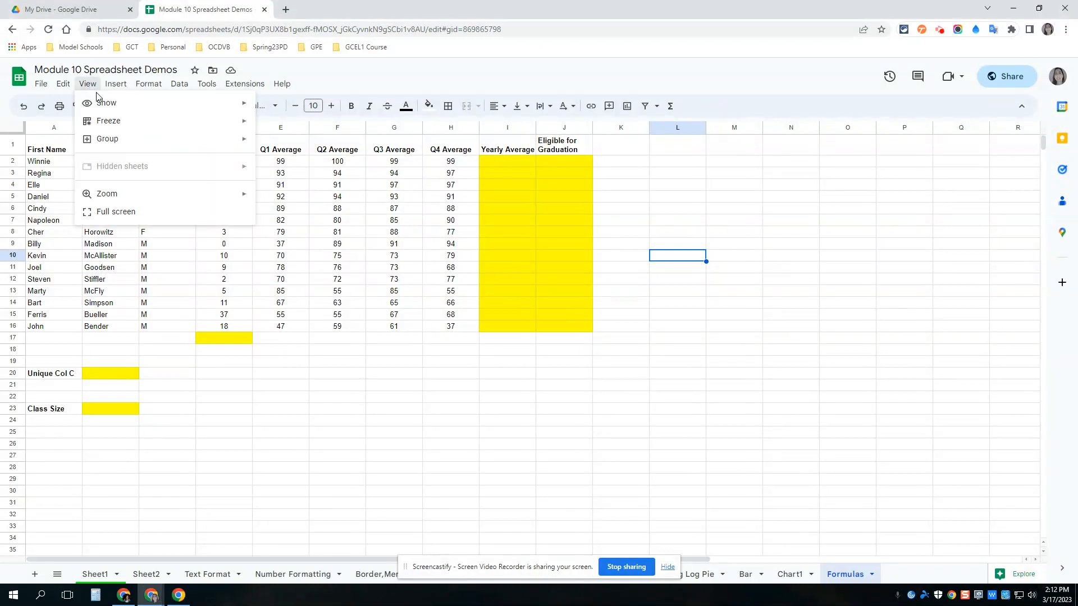
mouse_move(101, 104)
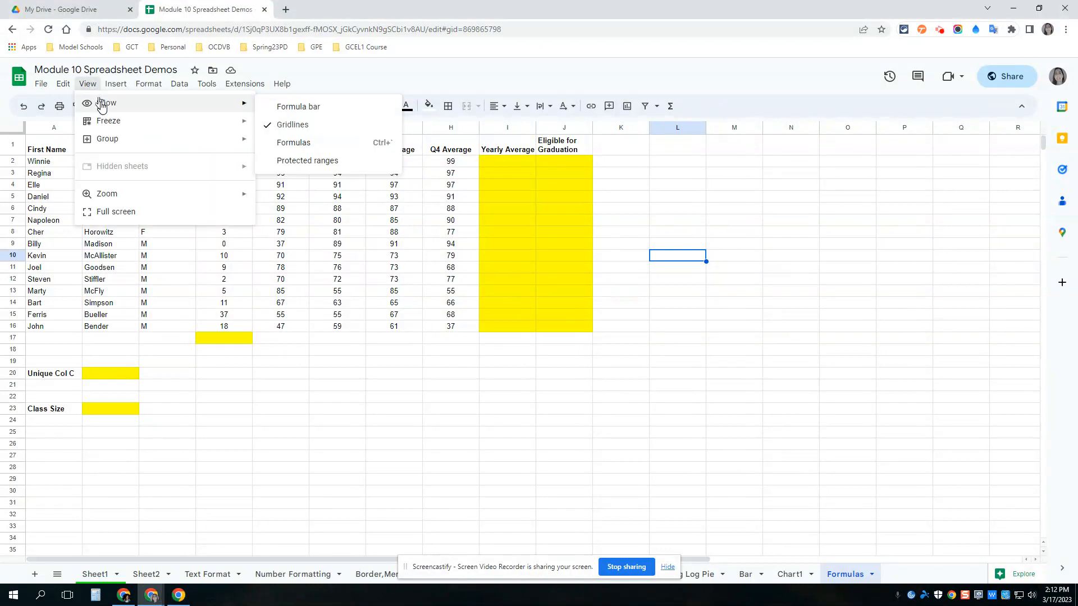
left_click(292, 107)
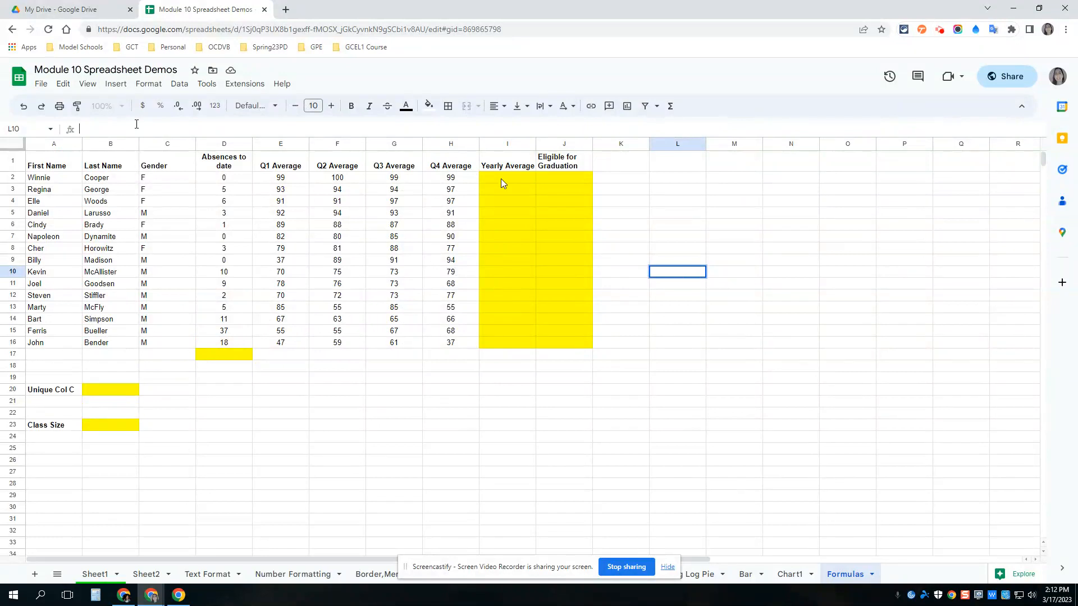
Make the formula bar taller and return it to its single-line height.
left_click(221, 353)
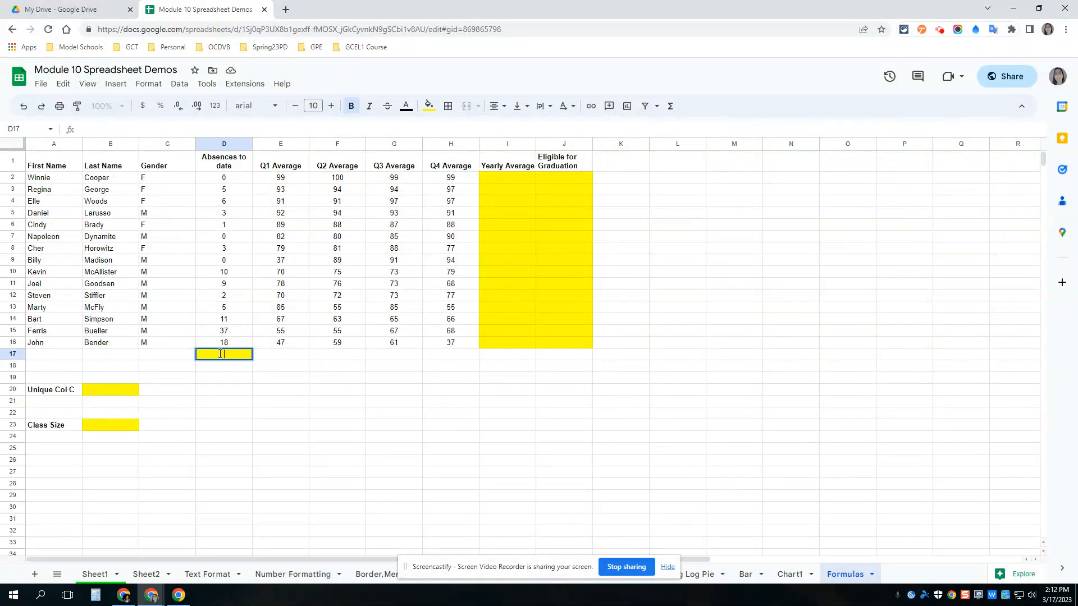
left_click(115, 130)
left_click_drag(118, 138, 119, 168)
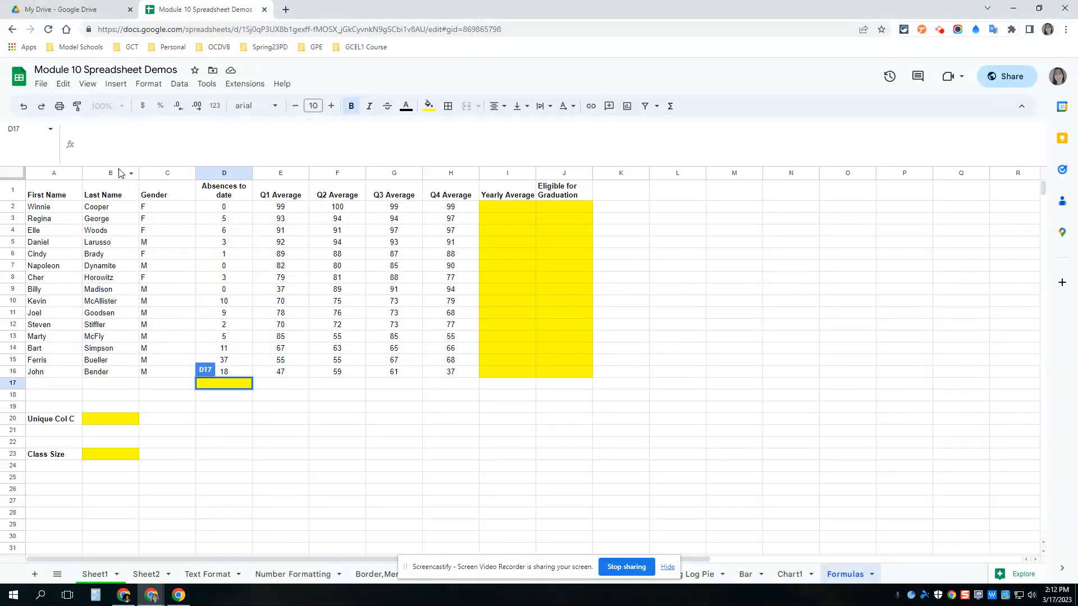
left_click(121, 171)
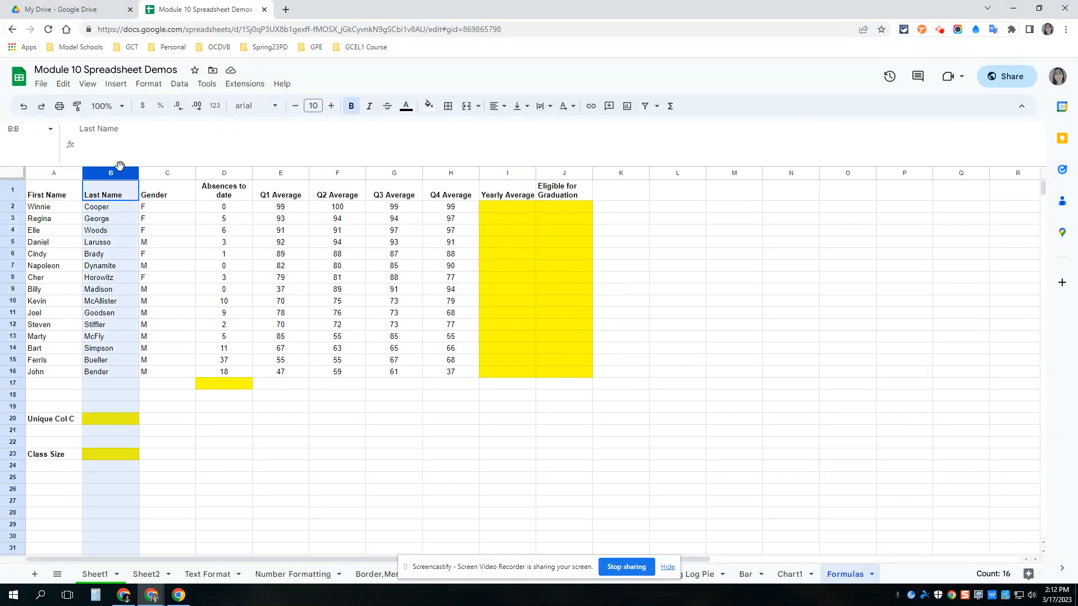
left_click_drag(138, 165, 139, 137)
left_click(336, 438)
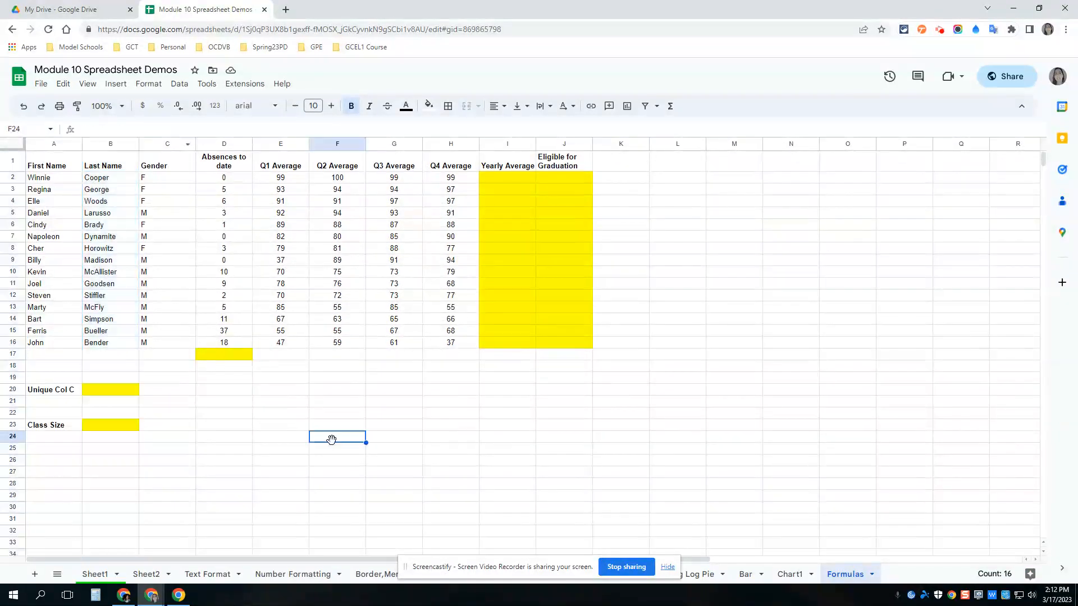
Total the Absences to date column in cell D17 with the formula =SUM(D2:D16).
left_click(230, 356)
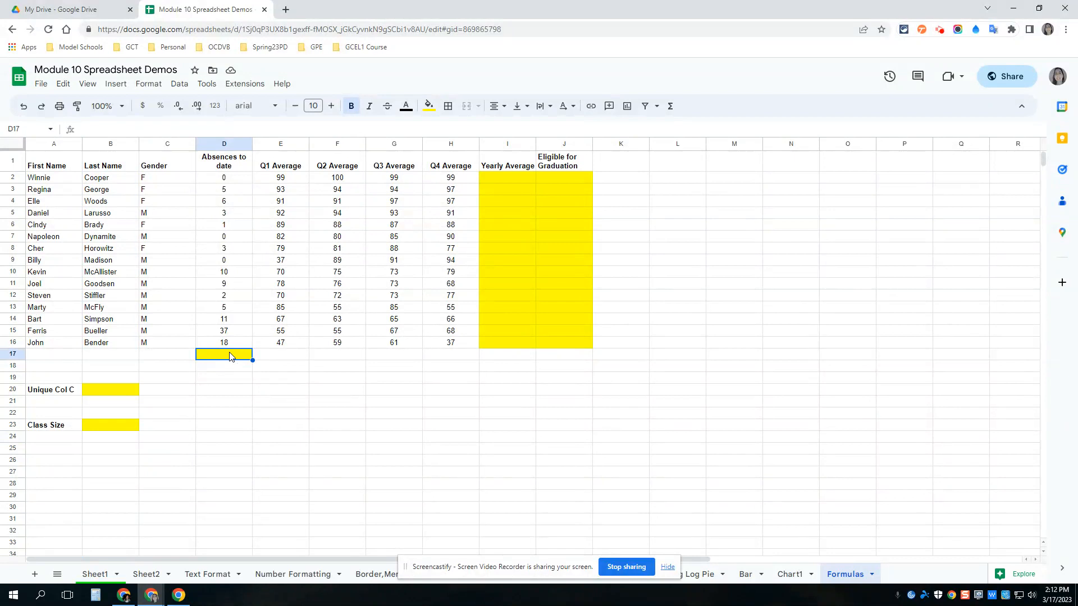
double_click(230, 355)
type("=")
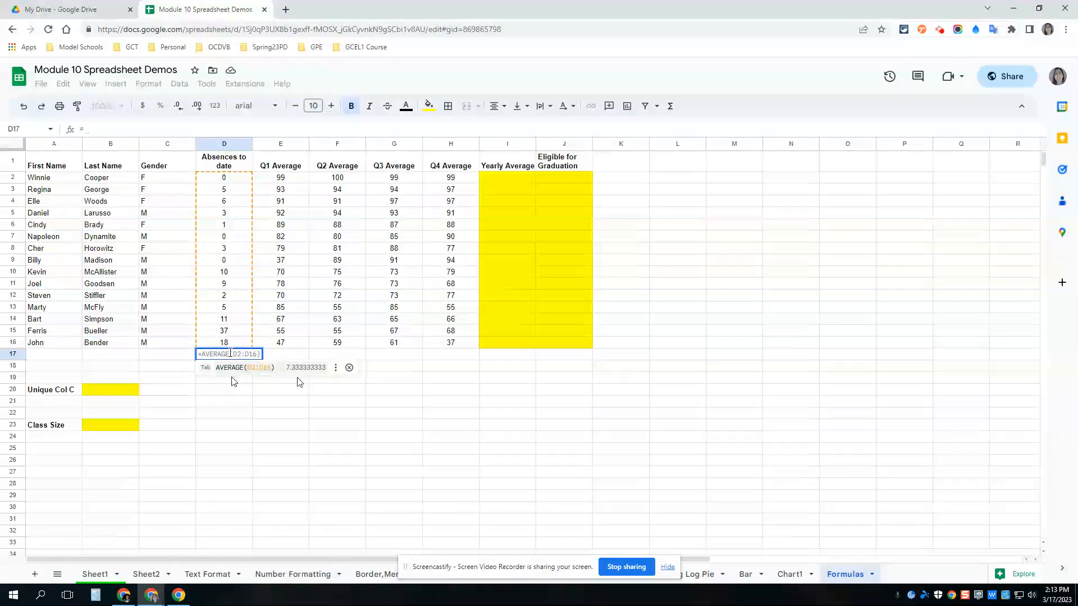
left_click(336, 369)
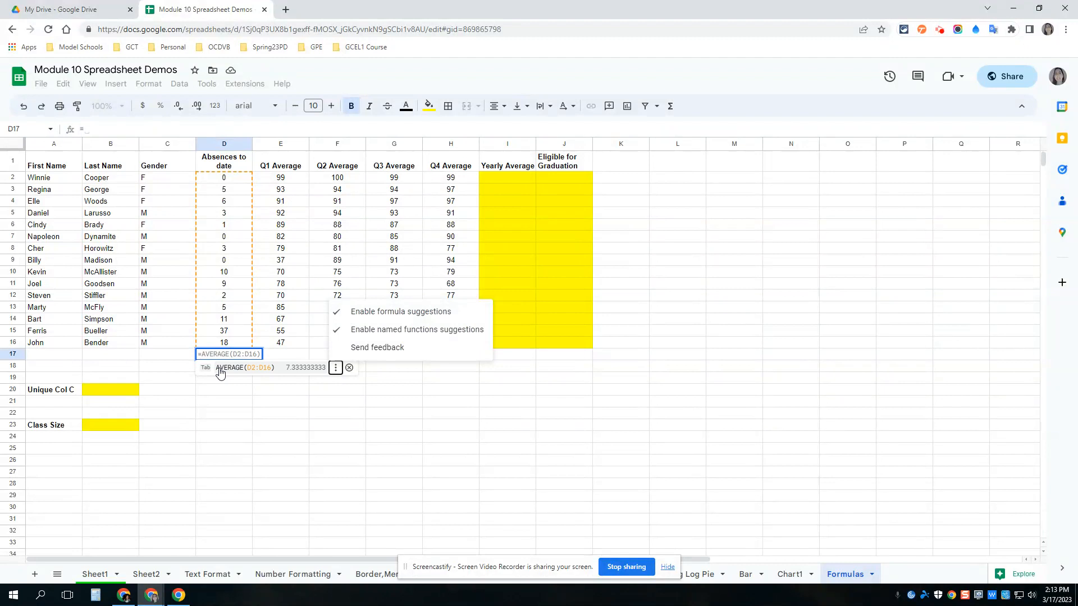
left_click(214, 353)
type("SUM")
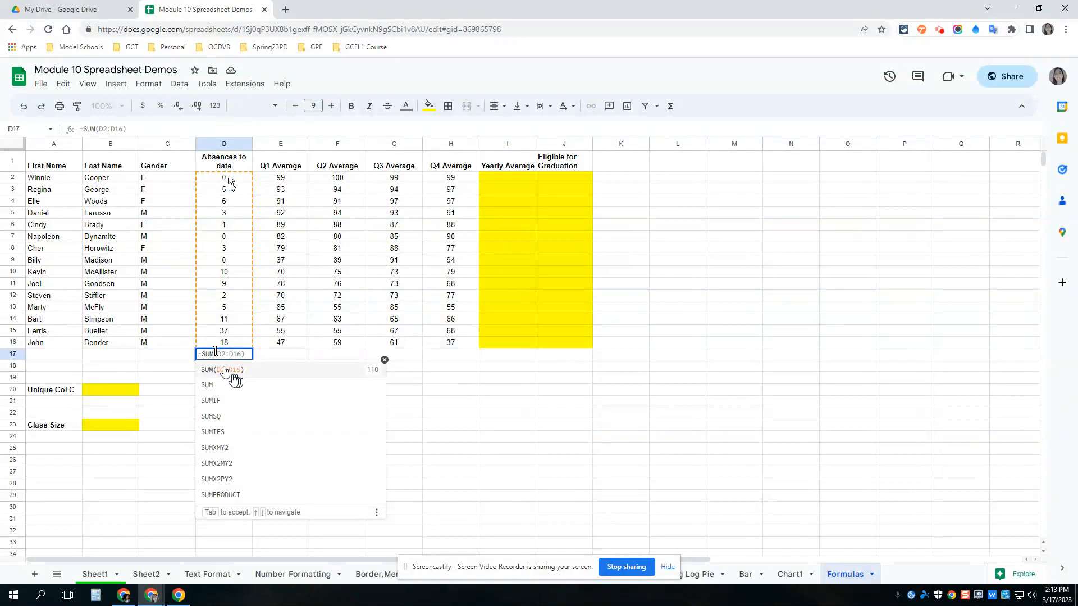
left_click(228, 368)
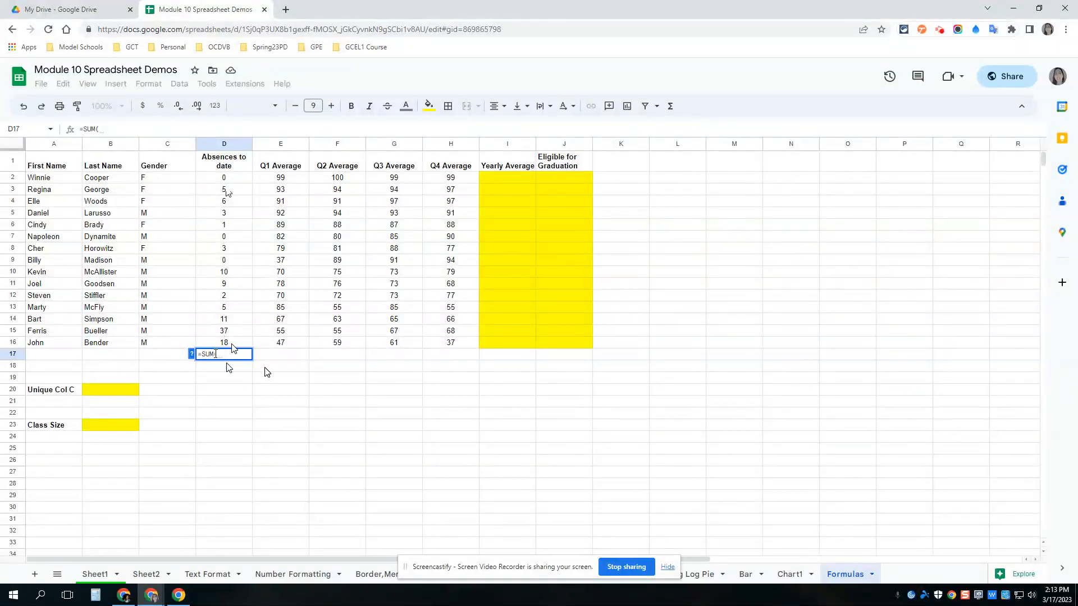
type("D2")
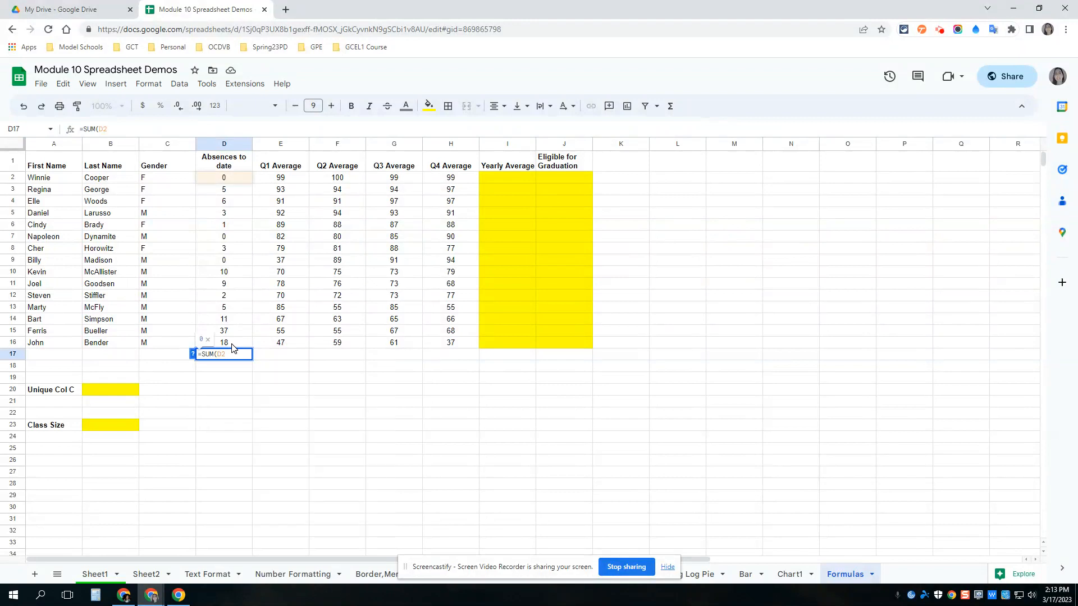
type(":D16")
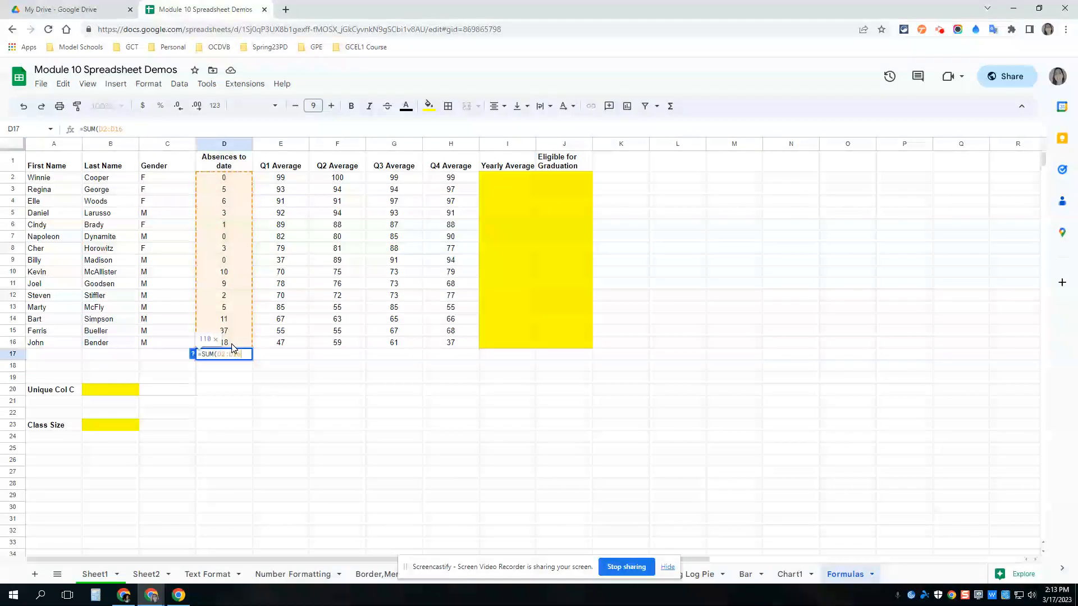
type(")")
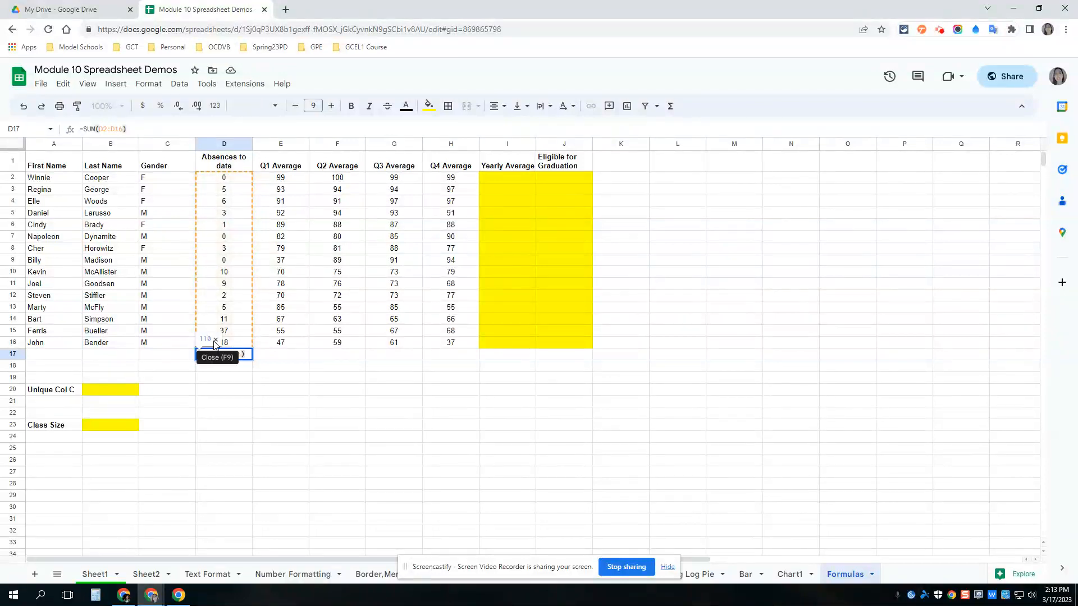
key("Return")
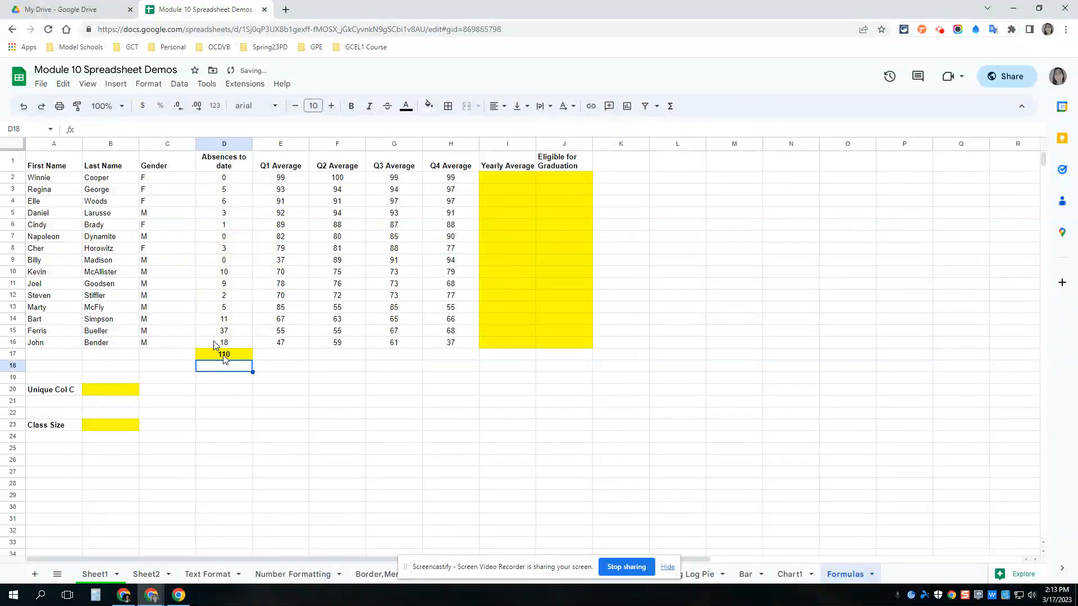
left_click(226, 354)
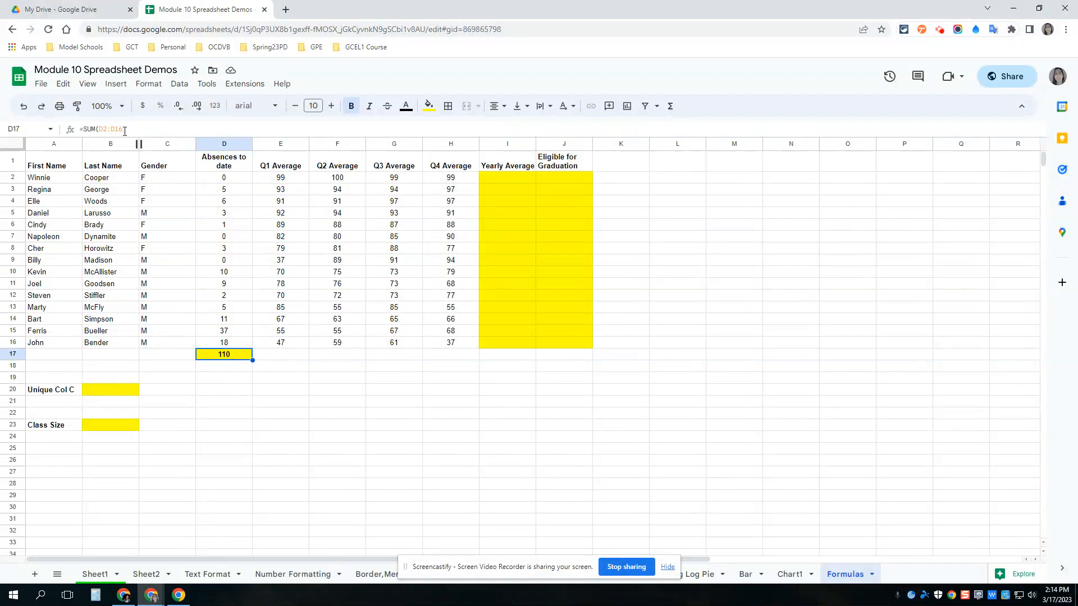
Begin a formula in the Unique Col C cell B20 with =unique( for the Gender column's distinct values.
left_click(100, 394)
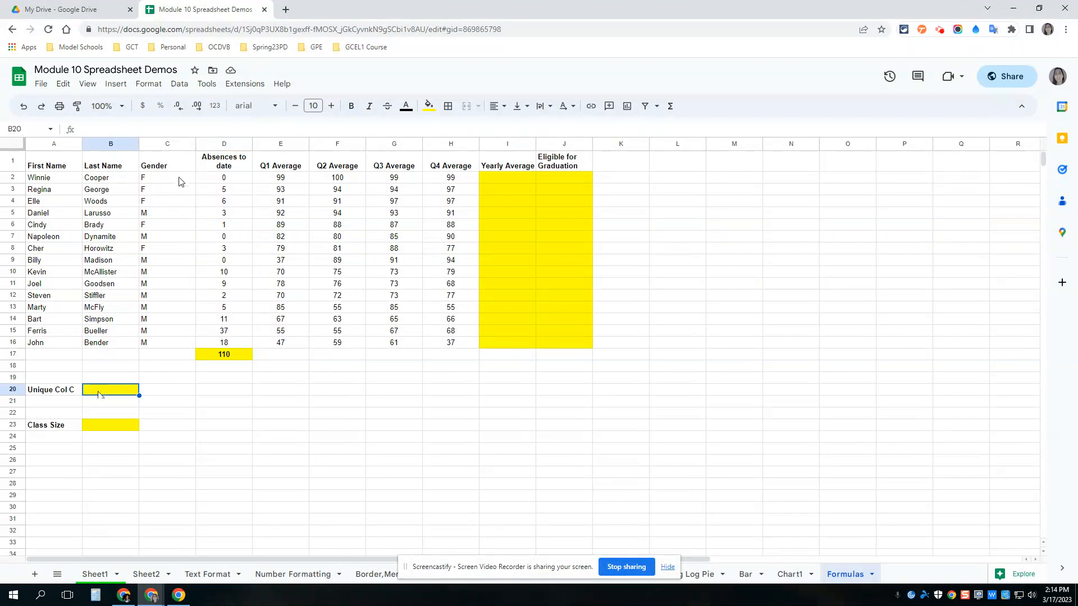
left_click_drag(169, 179, 160, 353)
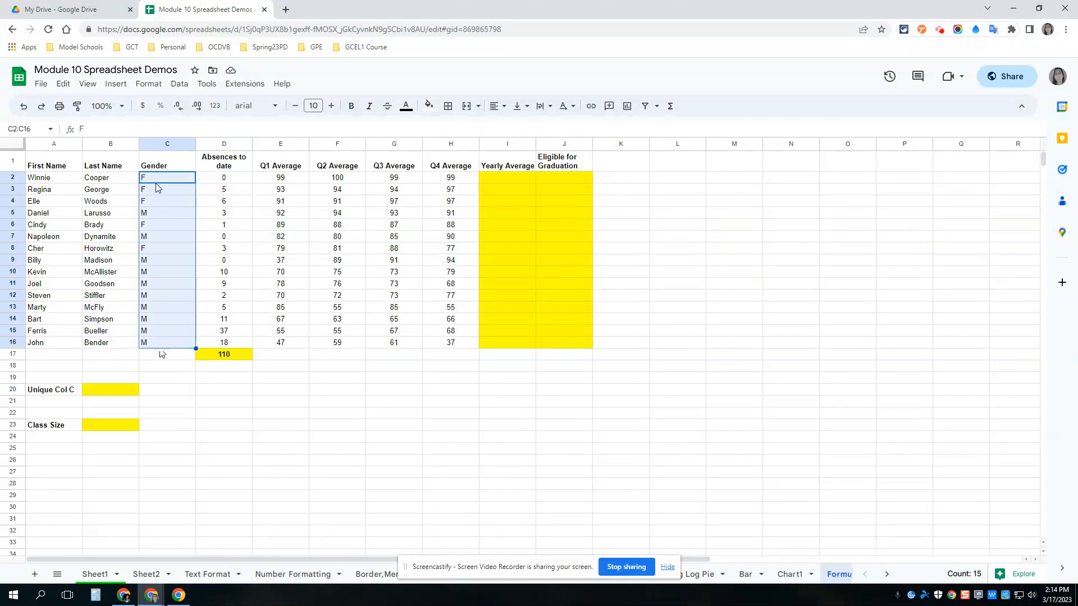
left_click(107, 393)
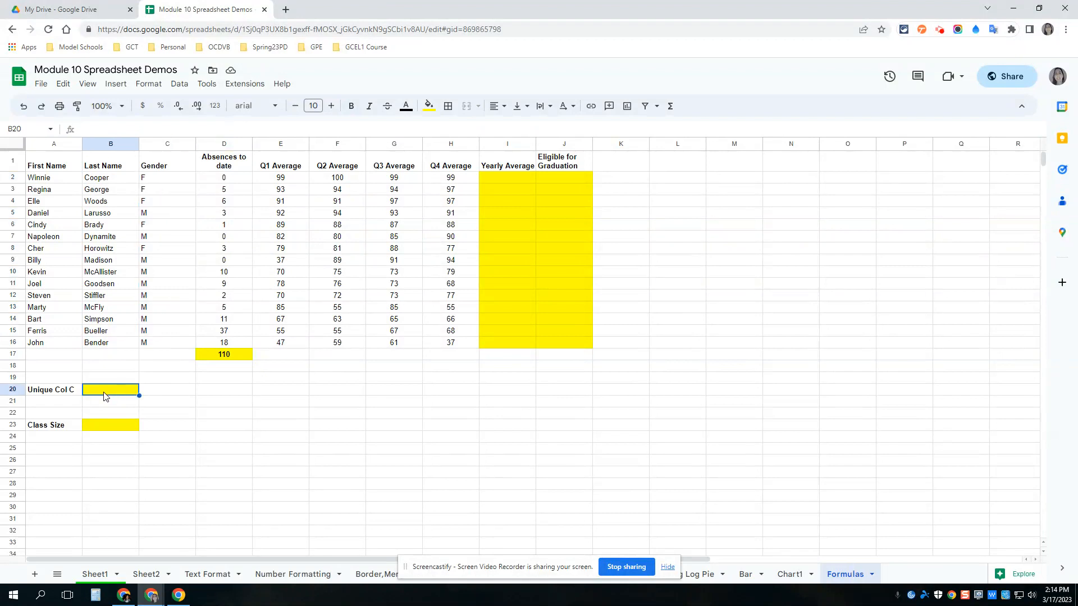
type("=")
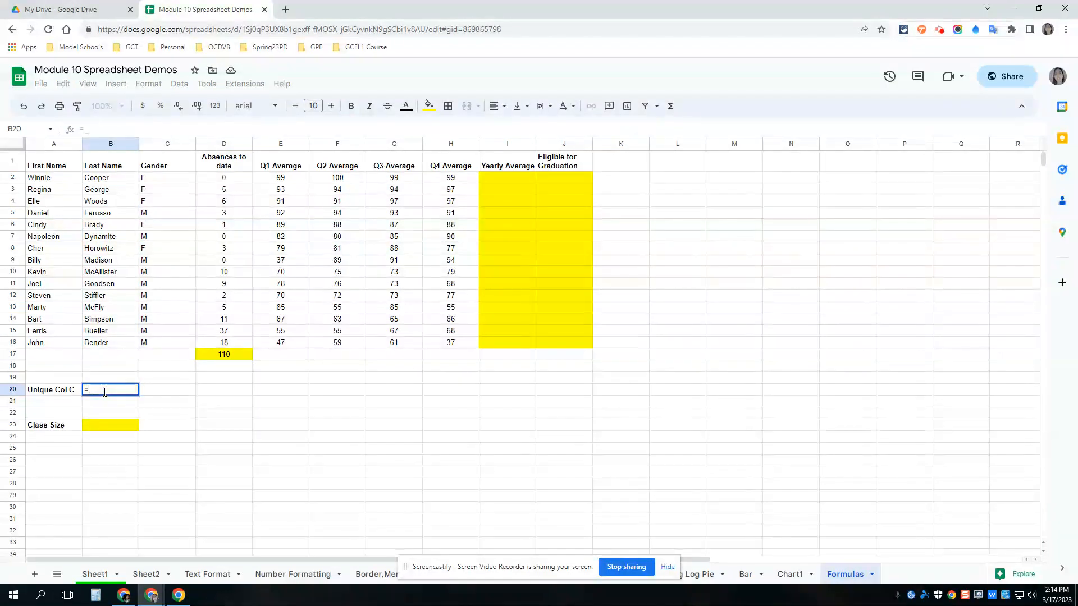
type("unique")
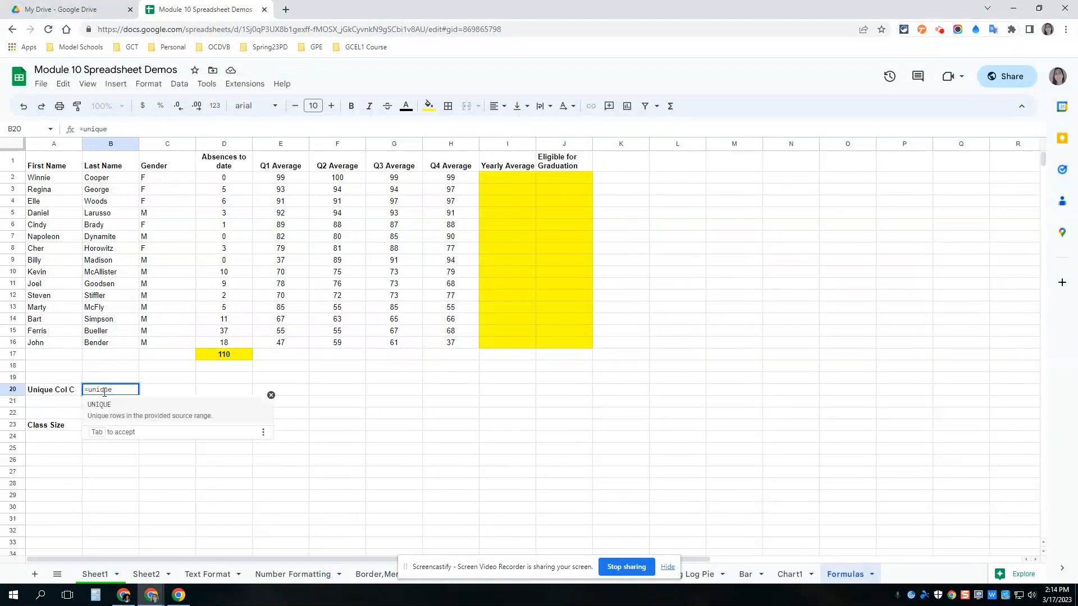
type("(")
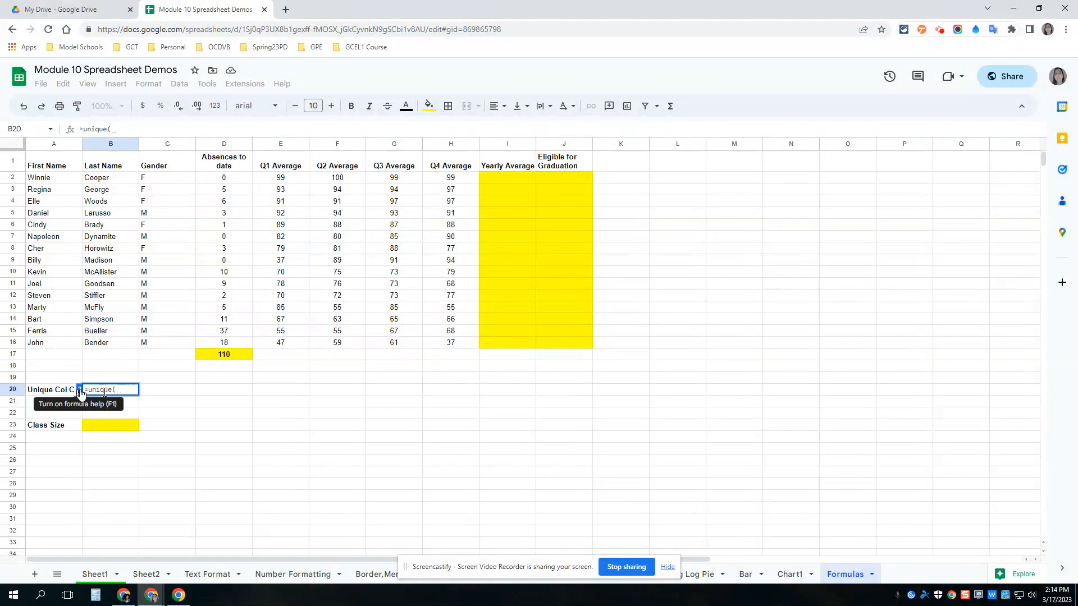
Turn on formula help for UNIQUE and examine its example, description and argument explanations.
left_click(80, 392)
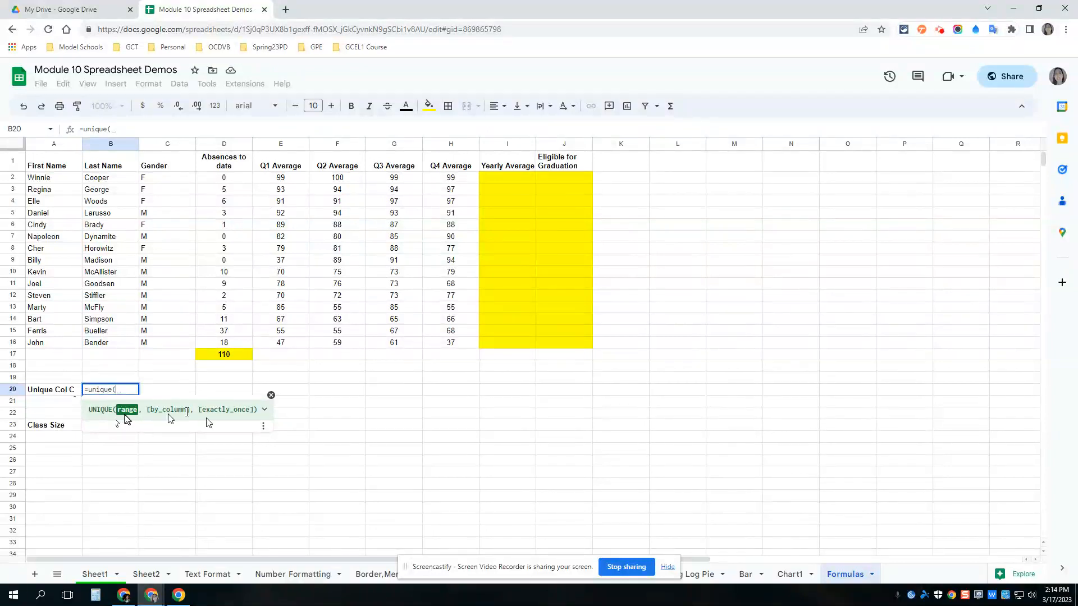
left_click(263, 410)
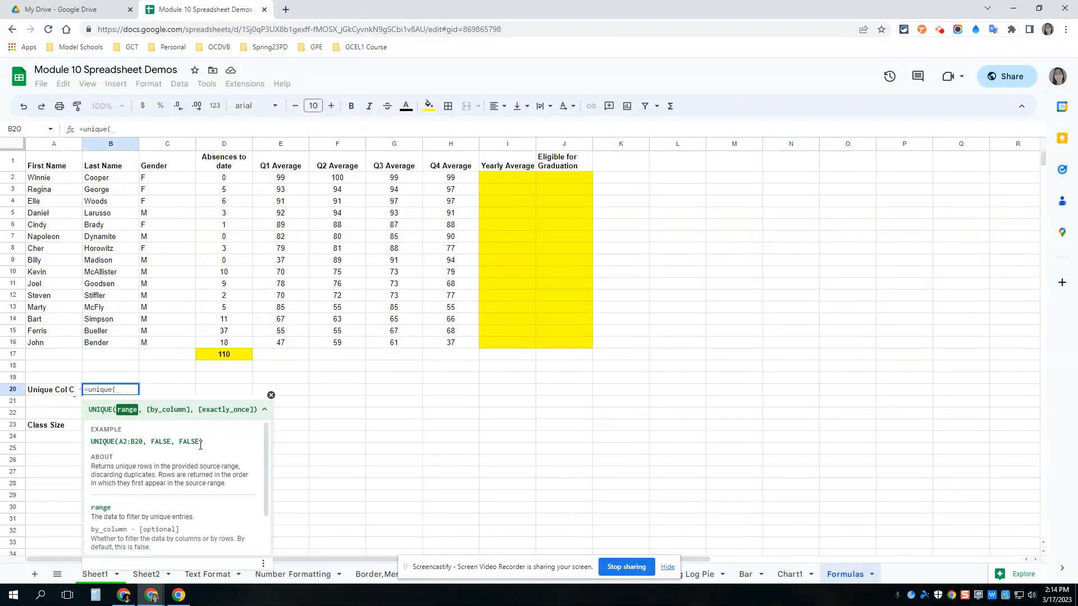
scroll(146, 466, "down", 2)
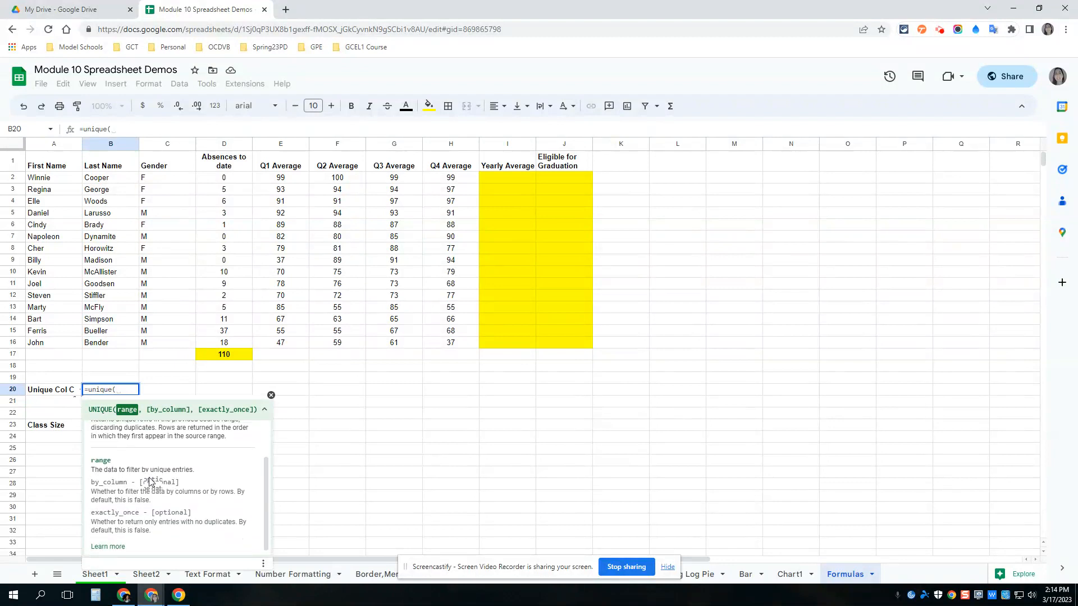
scroll(144, 466, "up", 2)
left_click(120, 388)
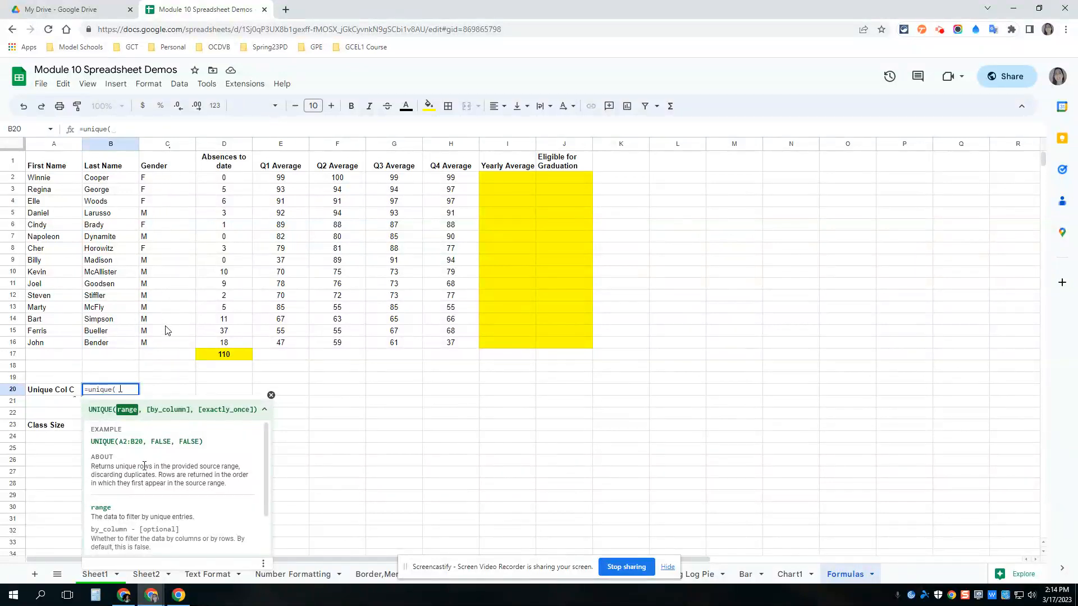
Complete the UNIQUE formula in B20 with the gender range C2:C16.
left_click_drag(169, 178, 161, 344)
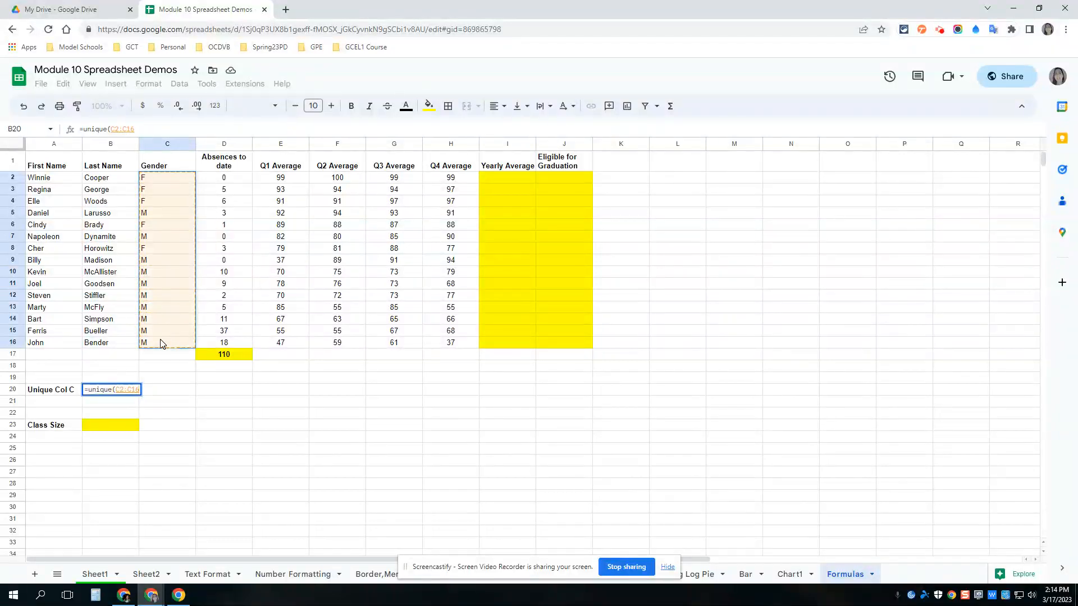
type(")")
key("Return")
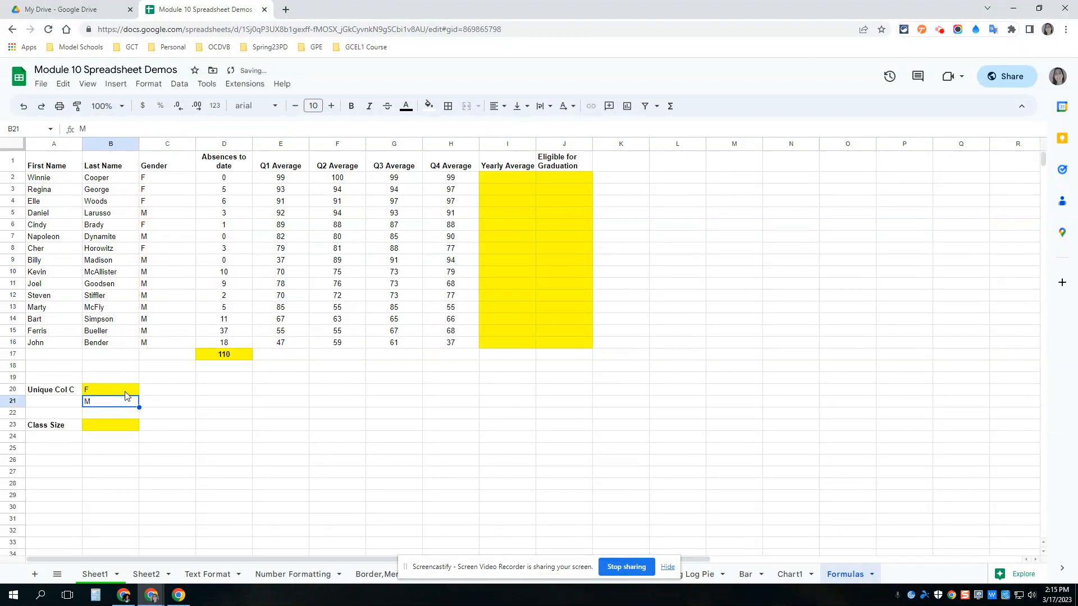
left_click(100, 392)
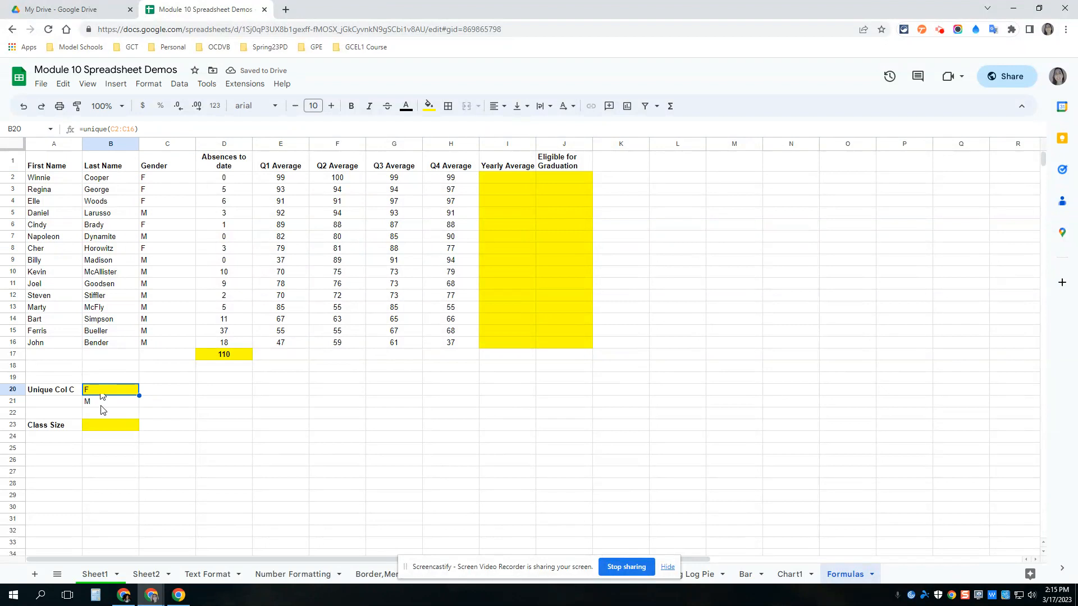
Set the gender in cell C16 to NA to test the unique list, and undo that change.
left_click(152, 344)
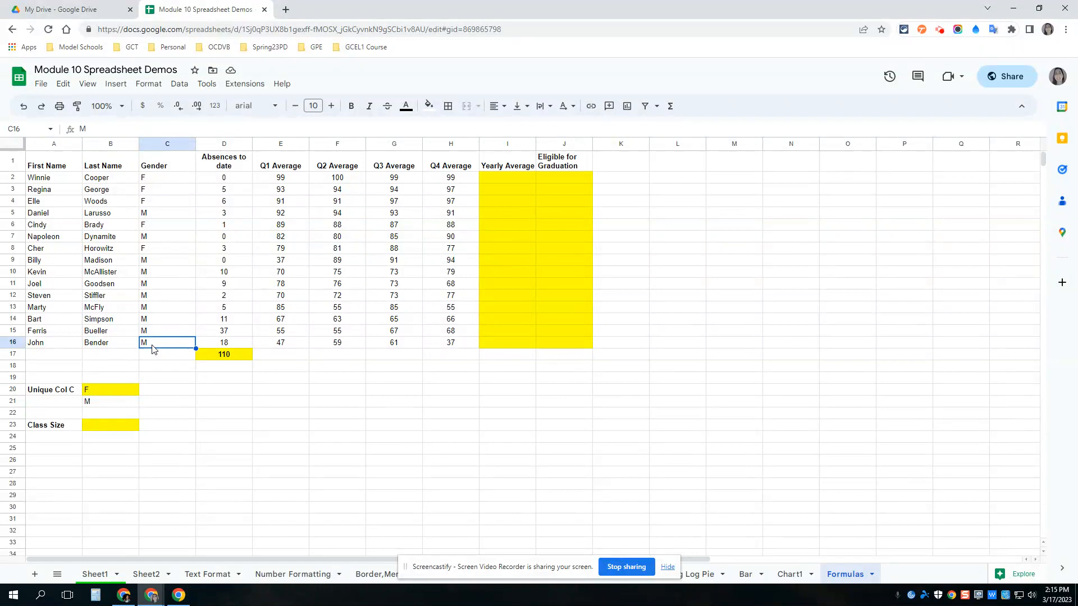
type("NA")
key("Return")
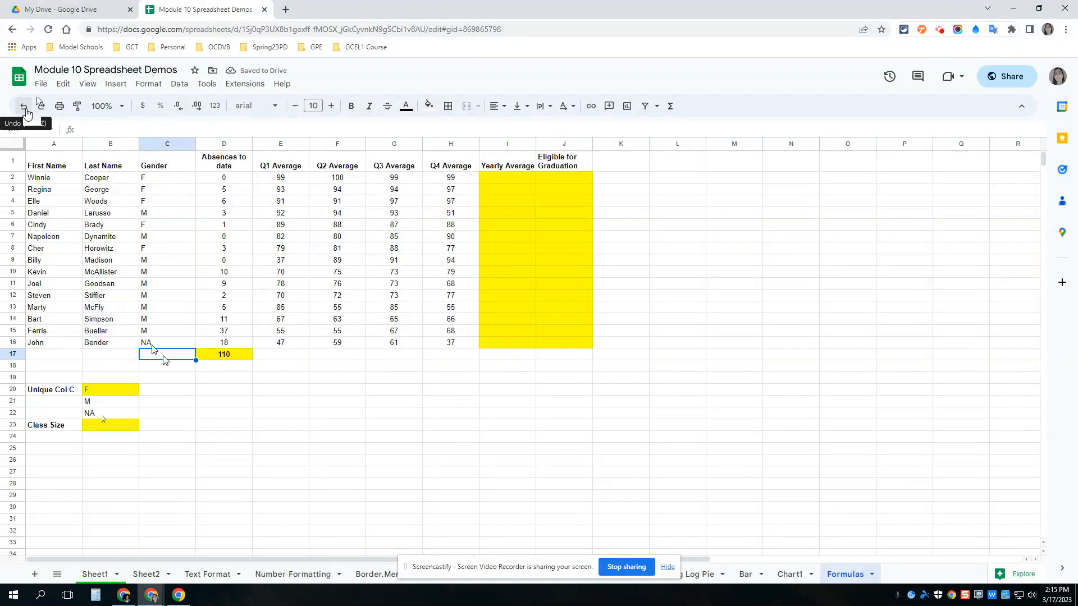
left_click(24, 107)
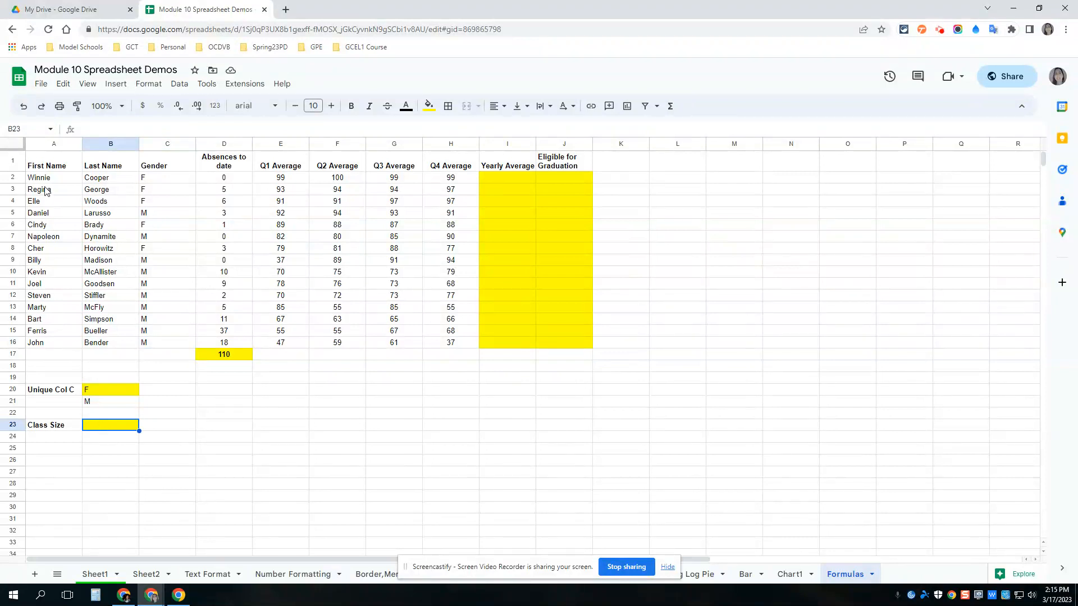
Enter a COUNT formula over the first names A2:A16 in the Class Size cell B23.
left_click_drag(42, 179, 51, 345)
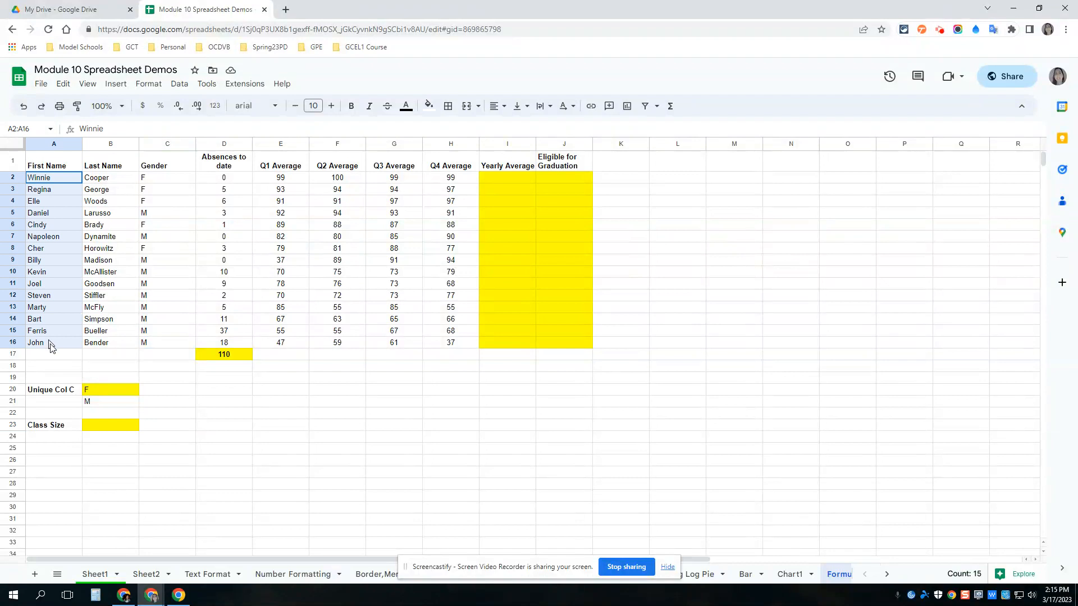
left_click(100, 425)
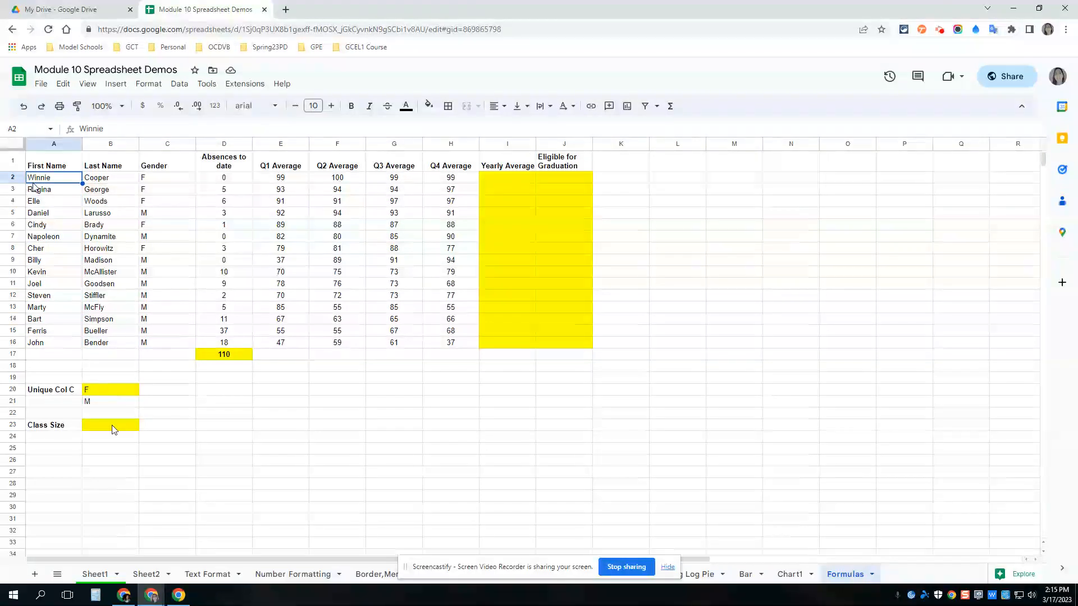
type("=count")
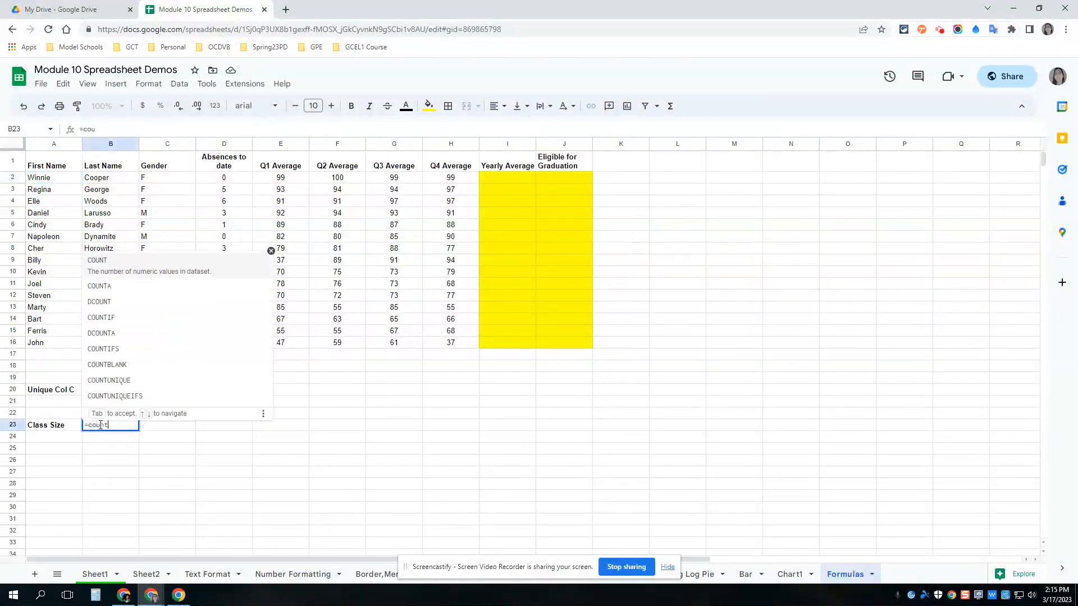
type("(")
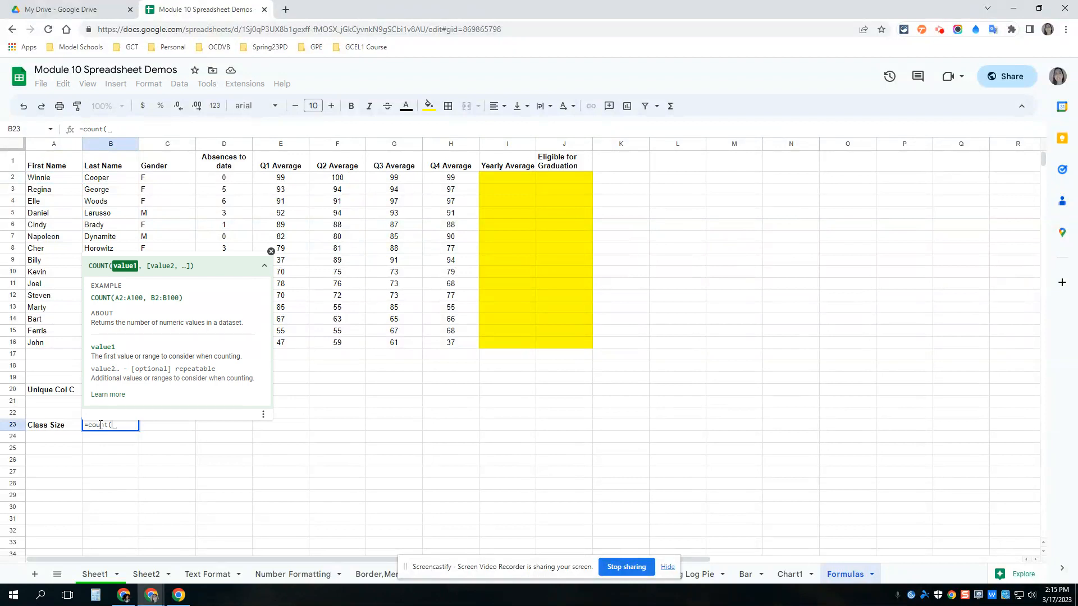
left_click_drag(56, 179, 48, 347)
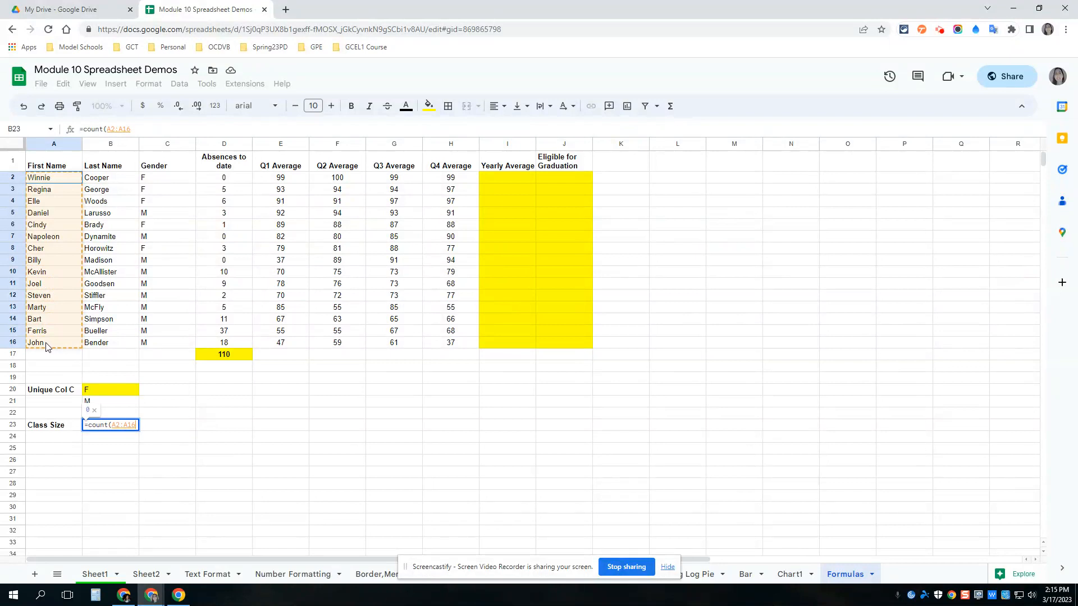
type(")")
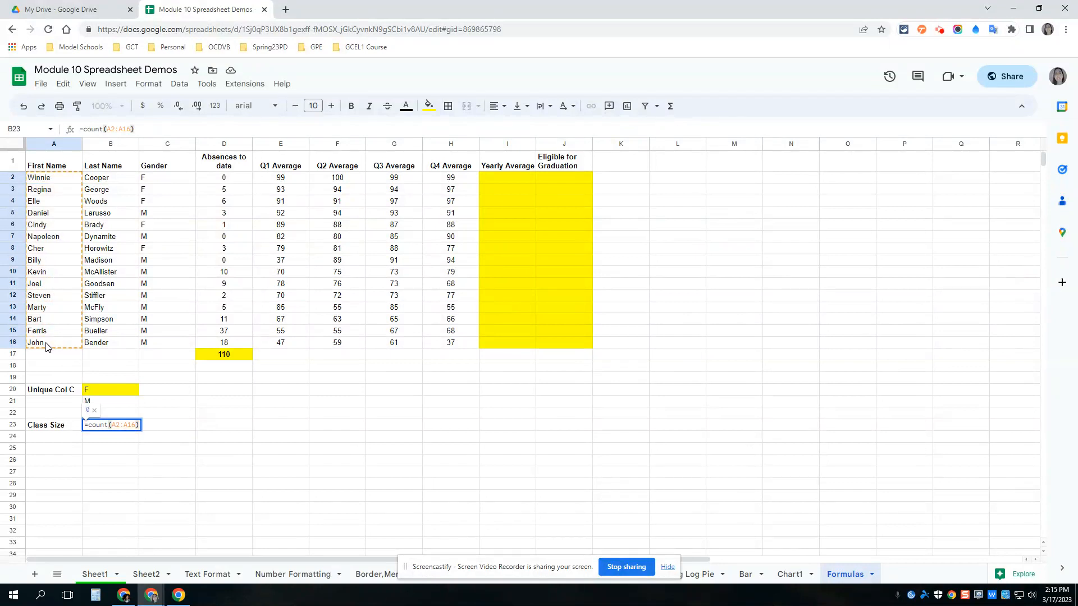
key("Return")
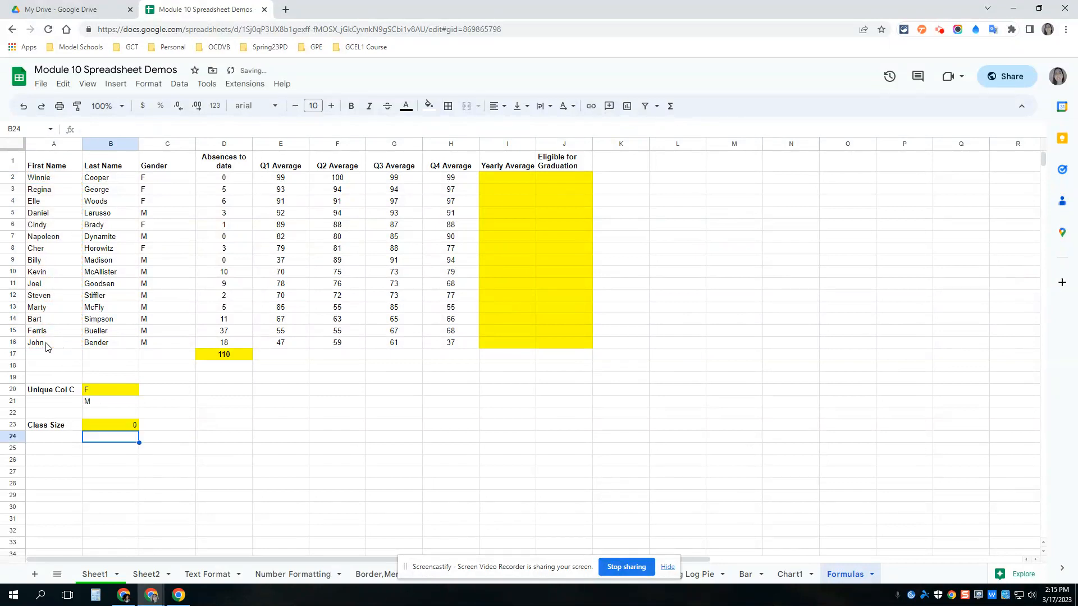
Change the function in the Class Size formula in B23 to COUNTA, keeping the range A2:A16.
left_click(116, 431)
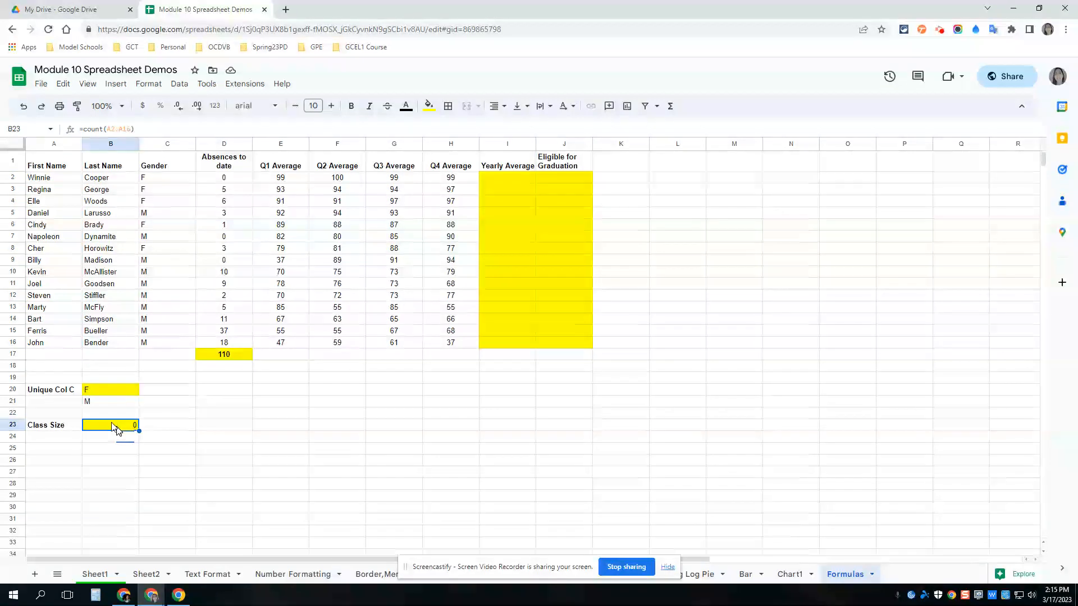
left_click(105, 130)
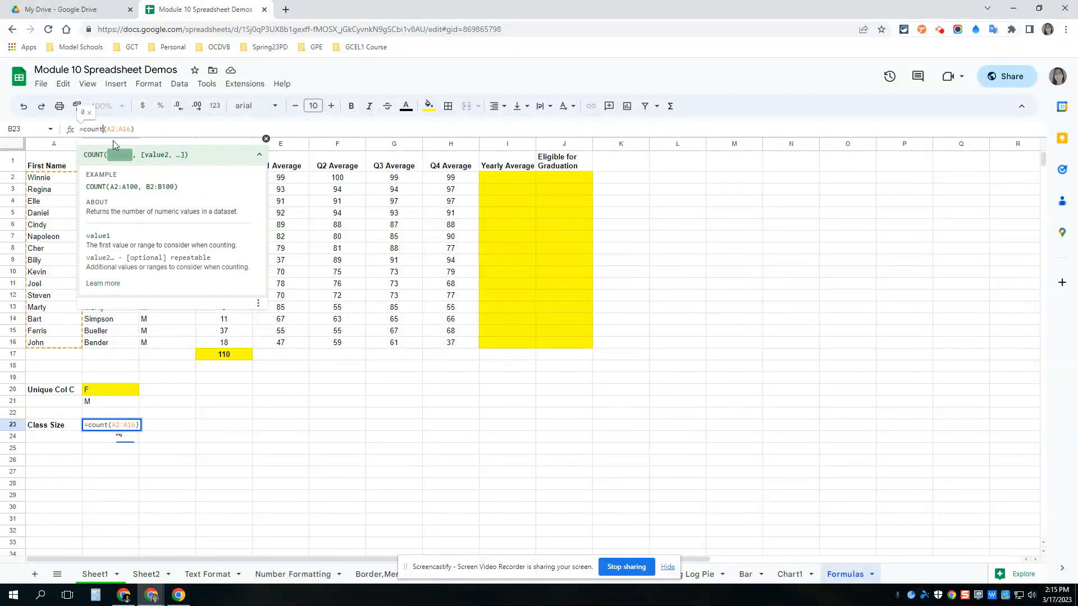
type("a")
key("BackSpace")
type("a")
key("BackSpace")
key("BackSpace")
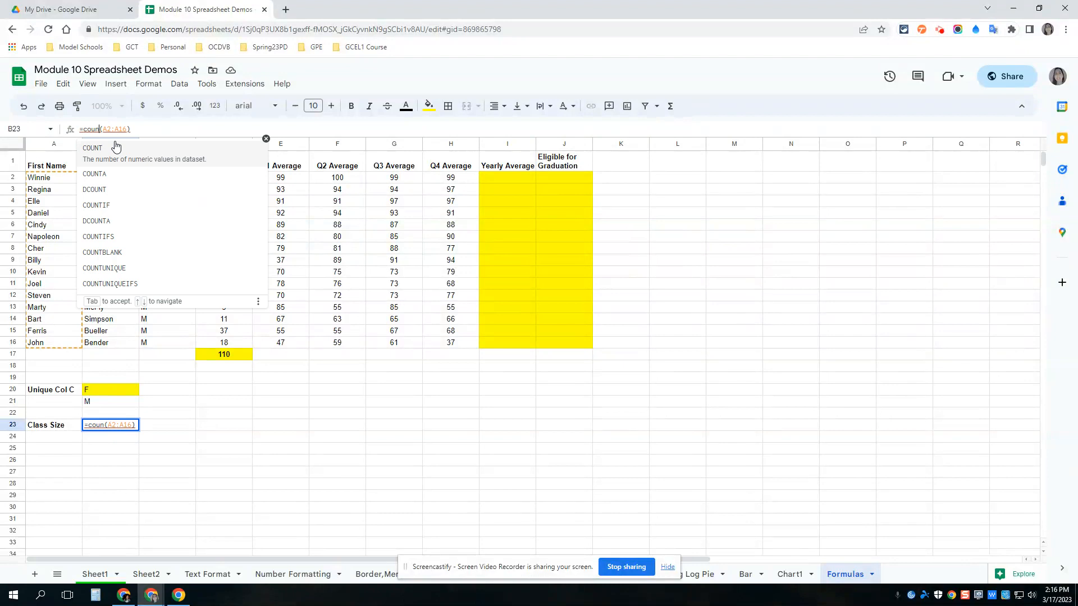
type("o")
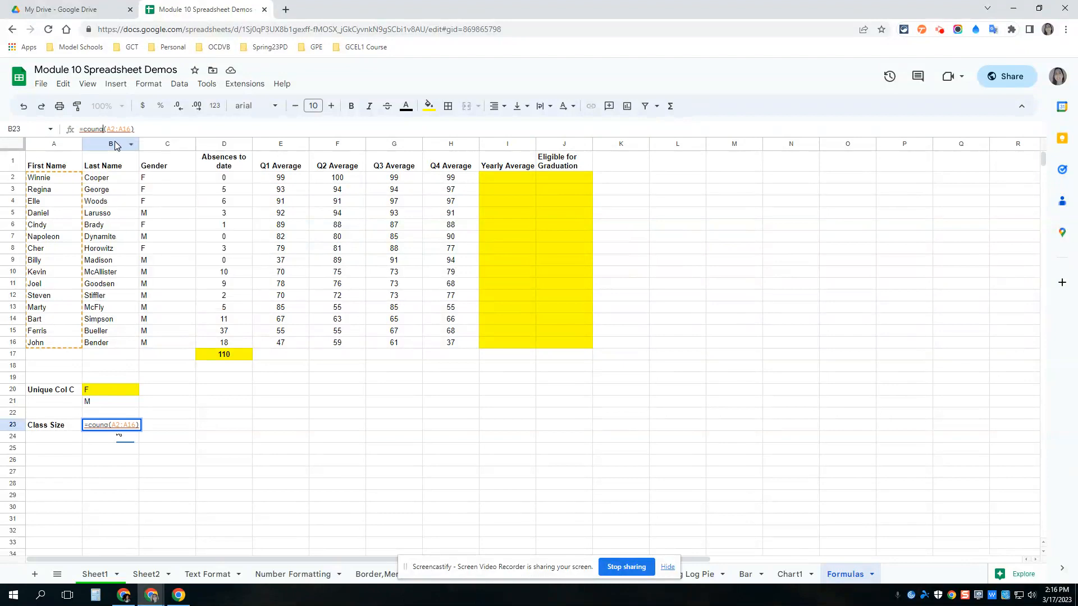
key("BackSpace")
type("ta")
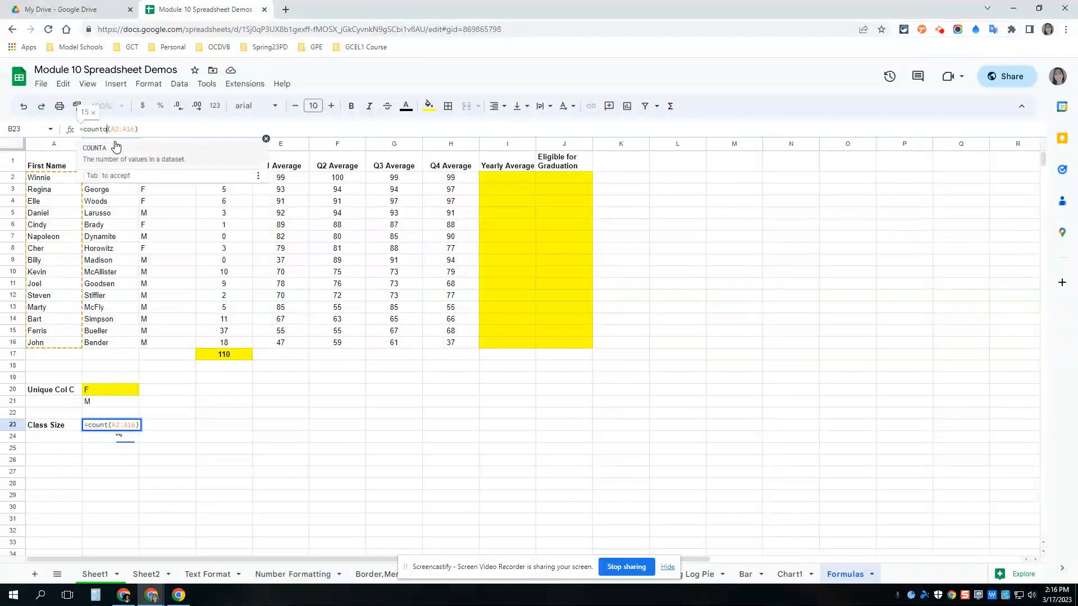
left_click(115, 143)
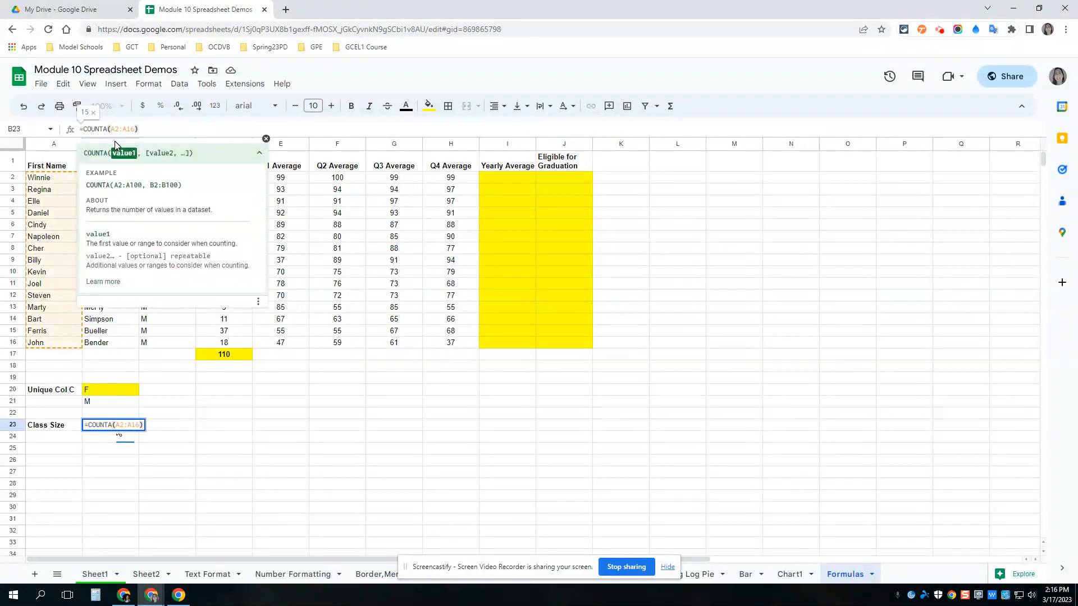
key("Return")
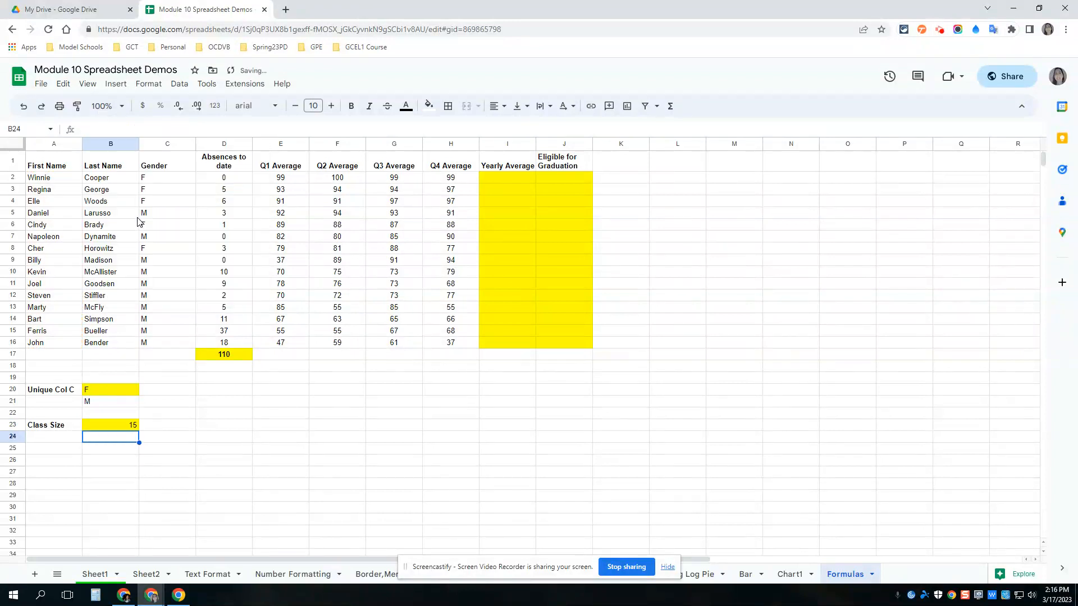
left_click(103, 428)
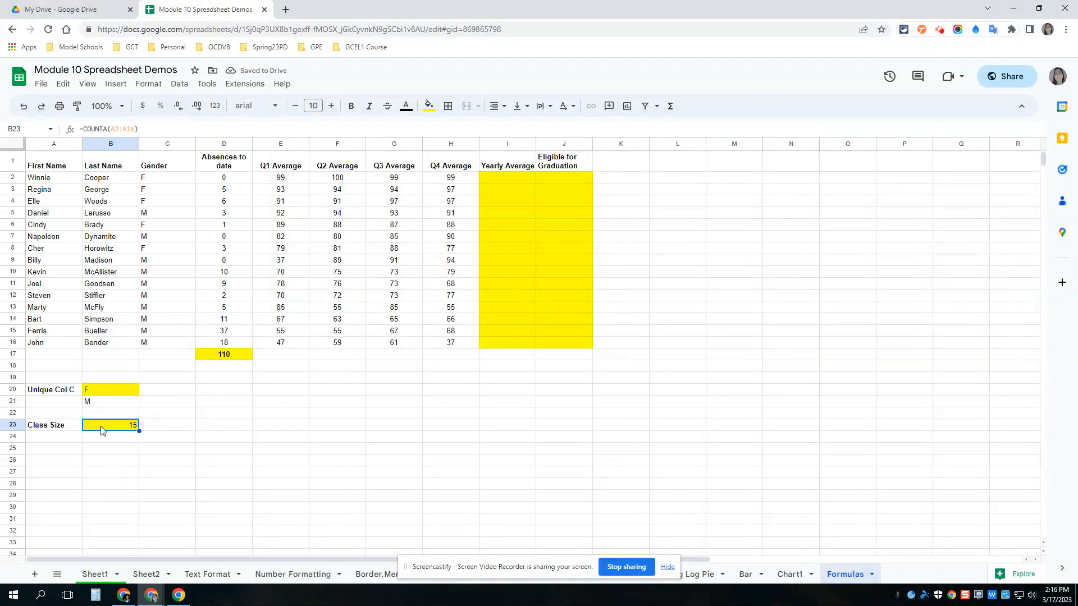
Enter the suggested formula =AVERAGE(E2:H2) in the first Yearly Average cell, I2.
left_click(499, 185)
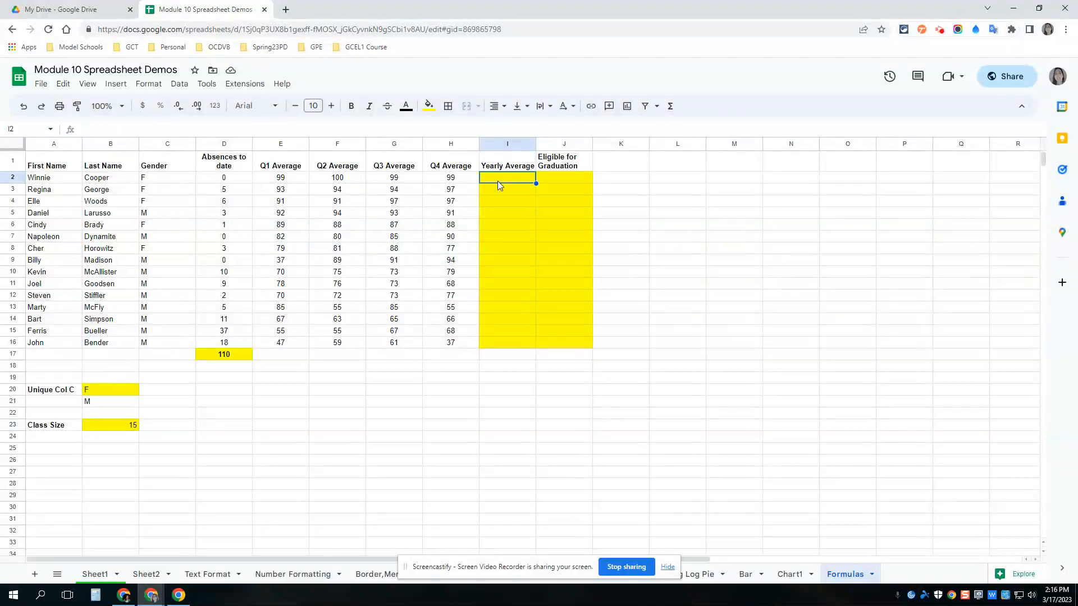
type("=avera")
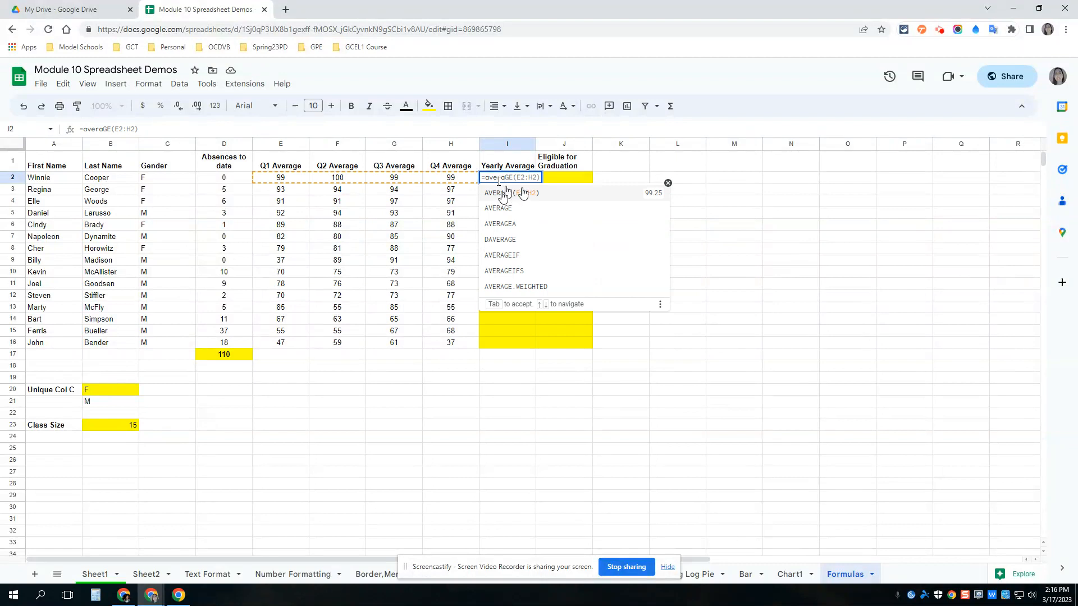
left_click(512, 193)
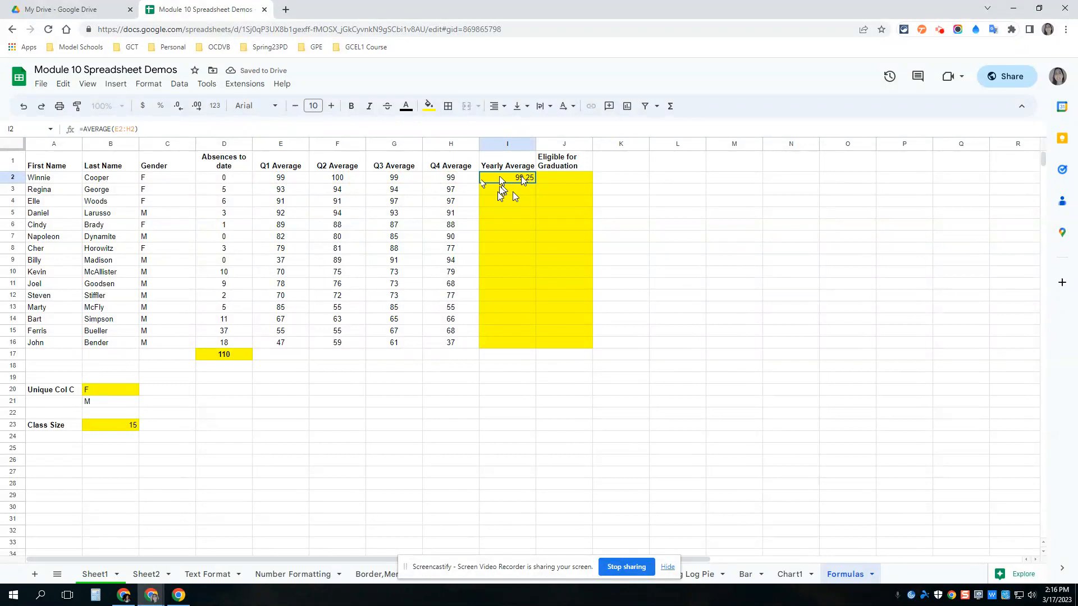
left_click(513, 194)
left_click(734, 202)
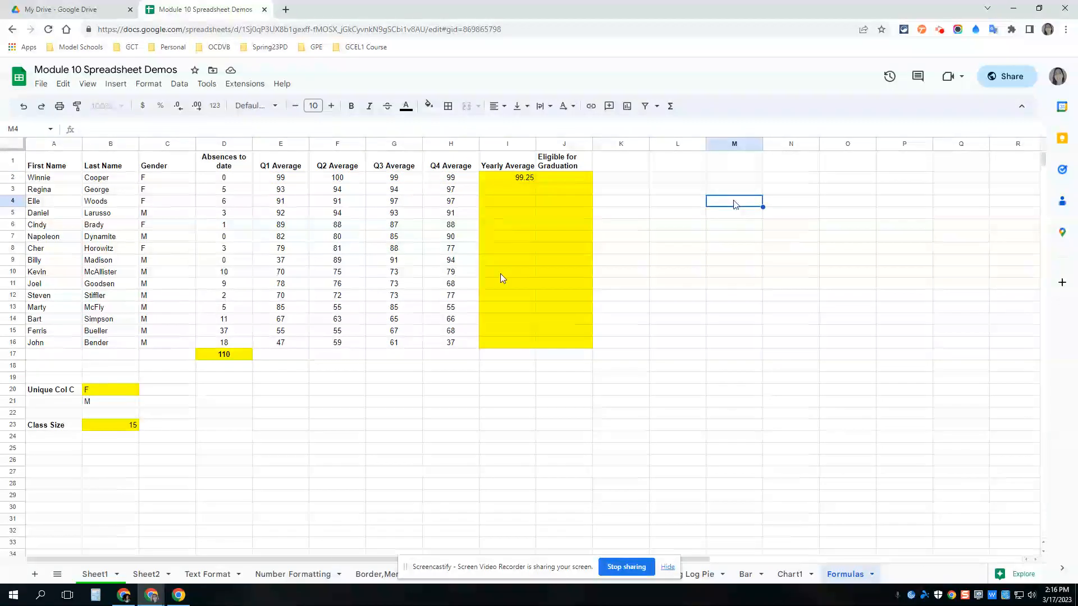
Fill the Yearly Average formula from I2 down through I16 and center the values in that range.
left_click(508, 180)
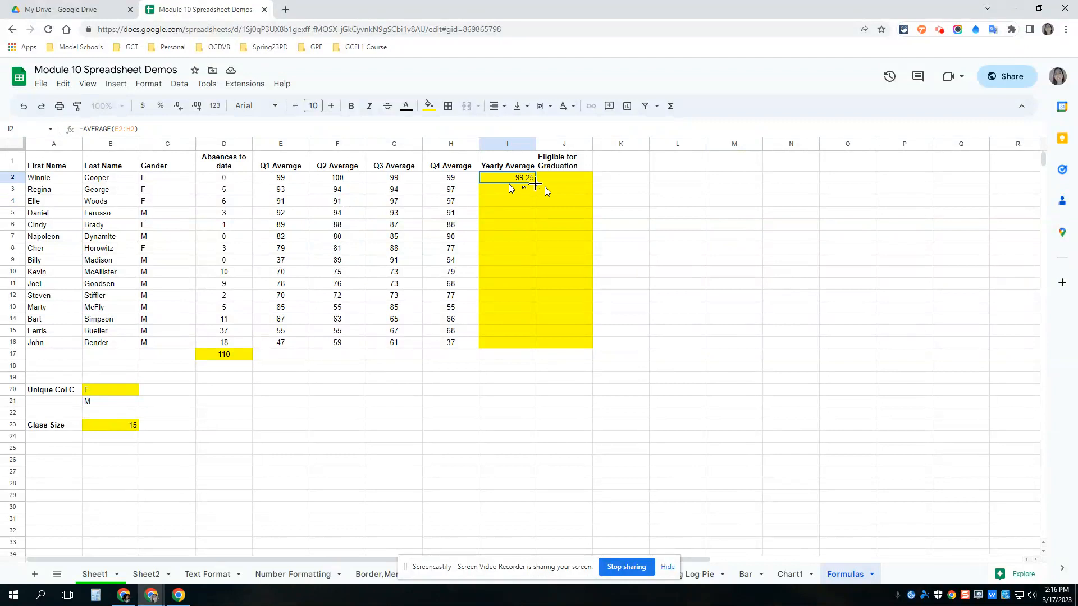
left_click_drag(536, 183, 525, 340)
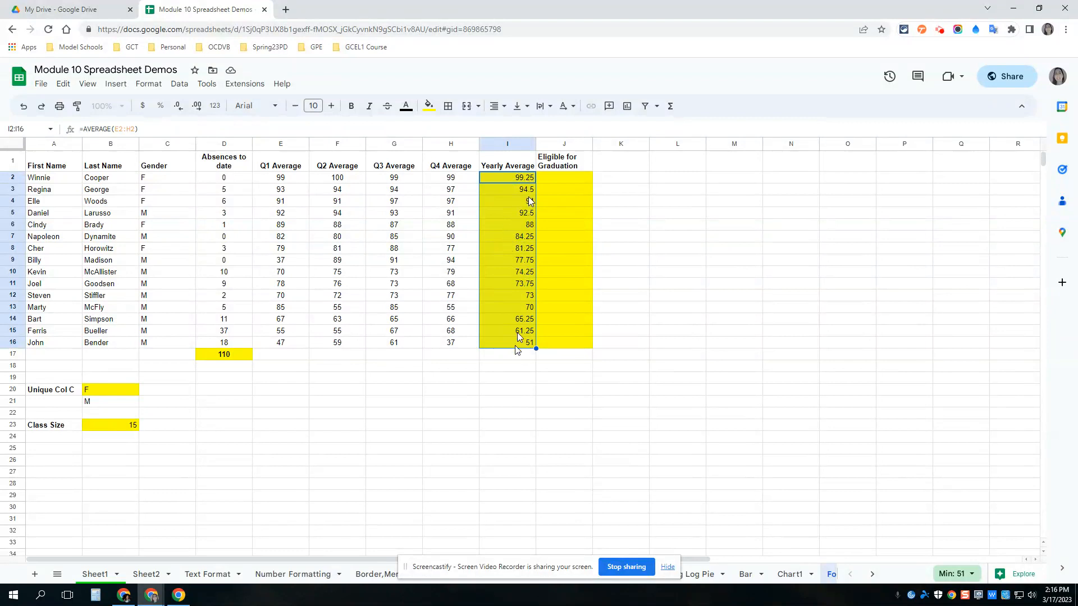
left_click(497, 107)
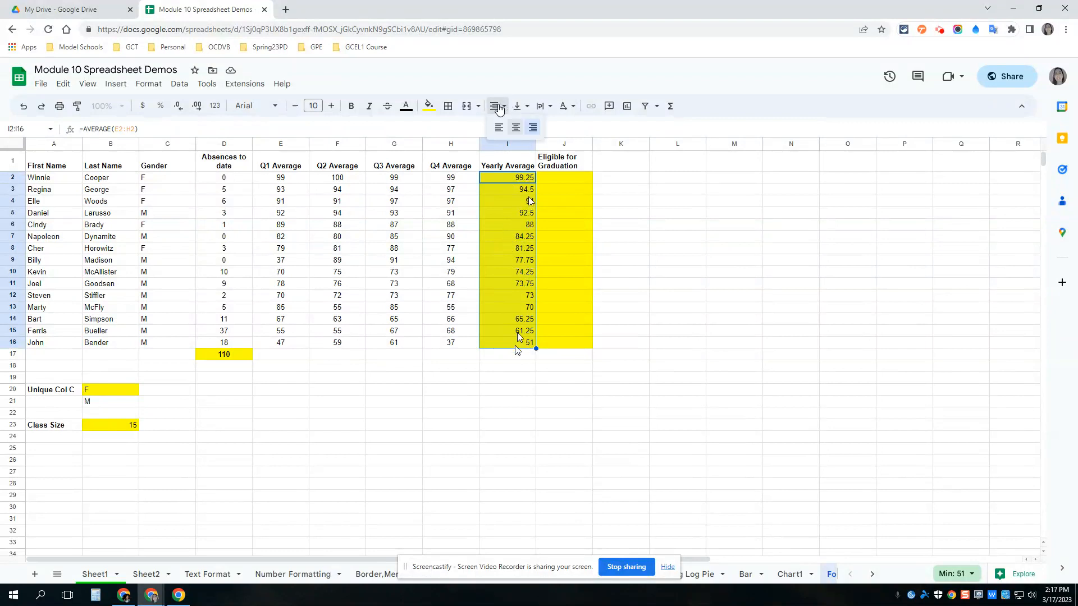
left_click(515, 128)
left_click(520, 235)
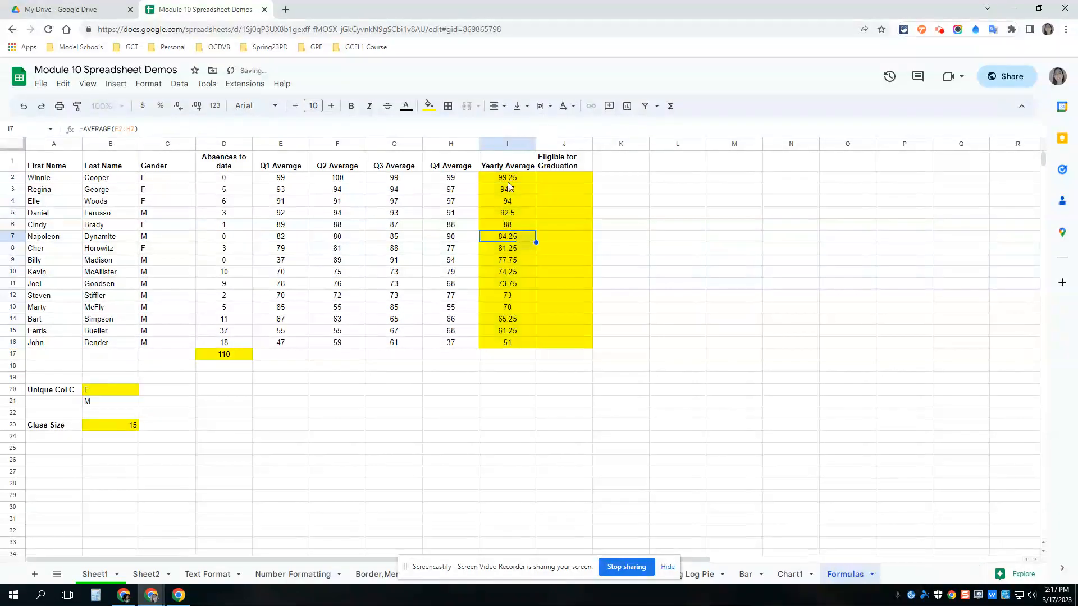
Set the Q1 Average in cell E9 to 73 to test the Yearly Average formula.
left_click(508, 179)
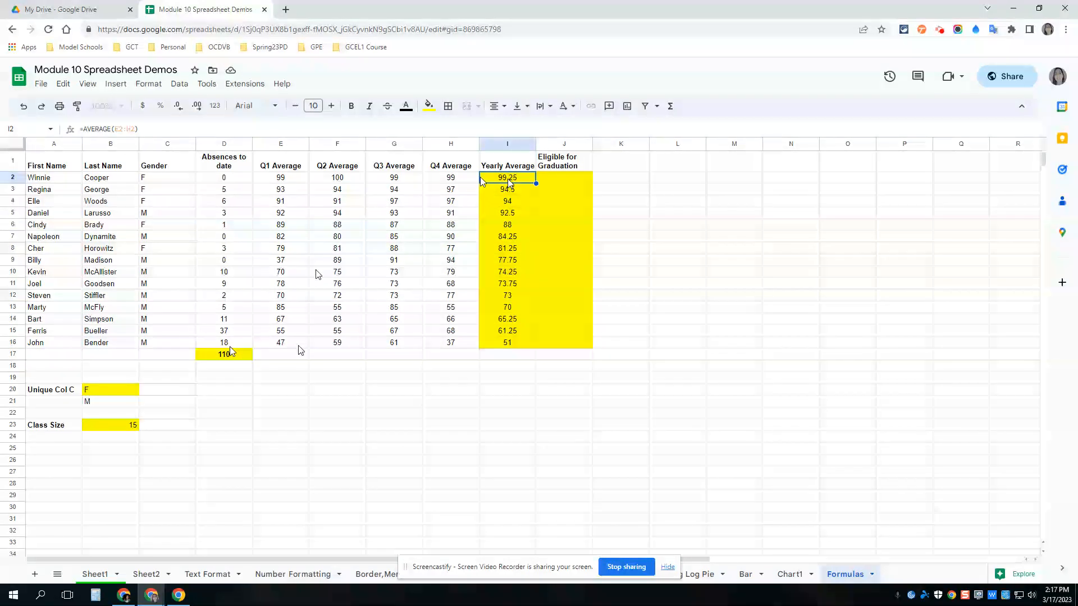
left_click(292, 261)
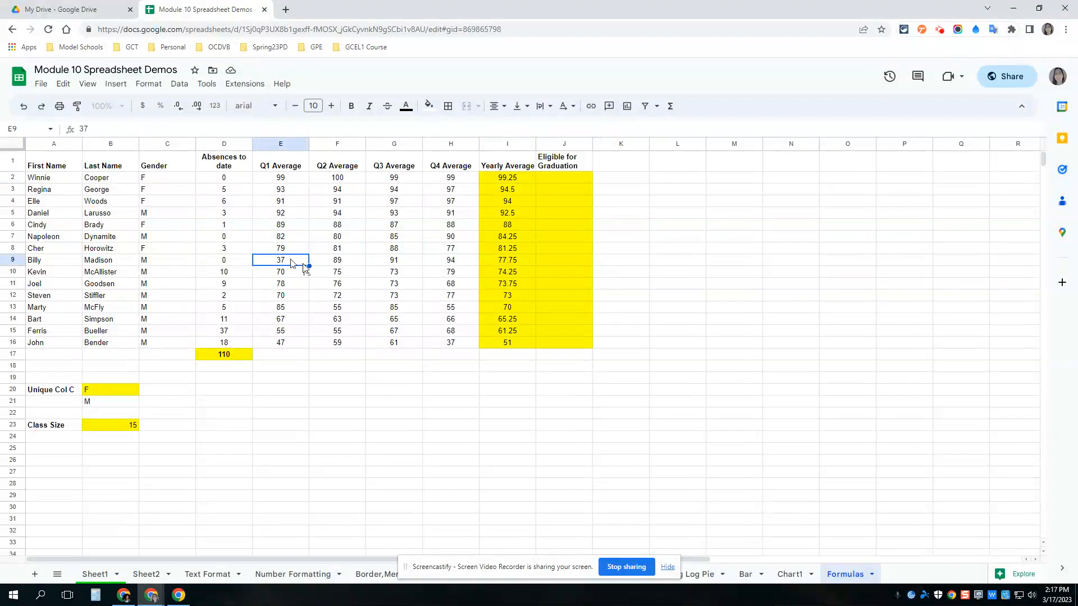
type("73")
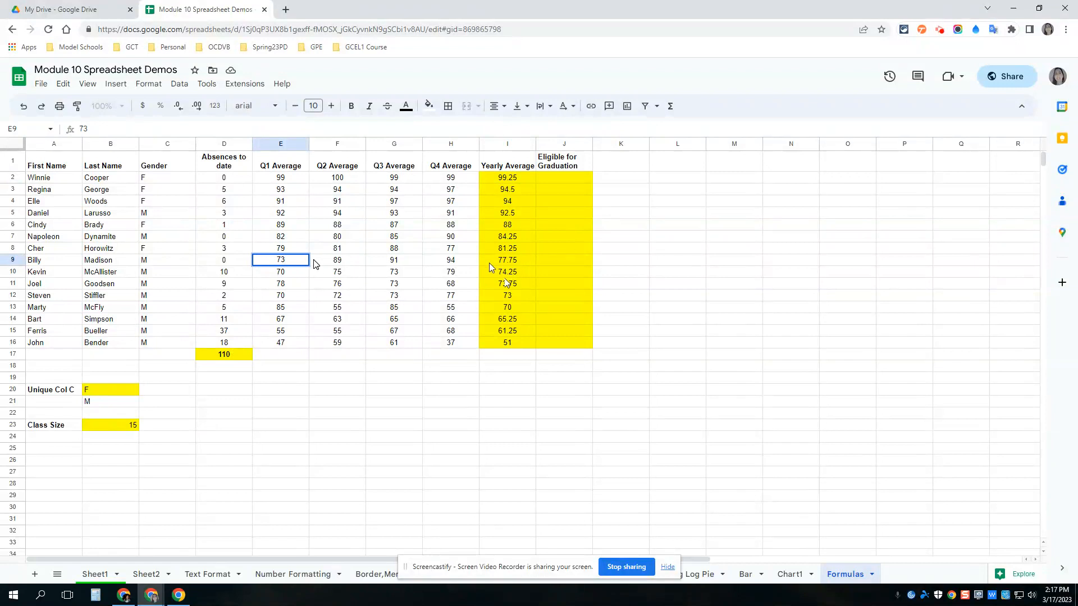
key("Return")
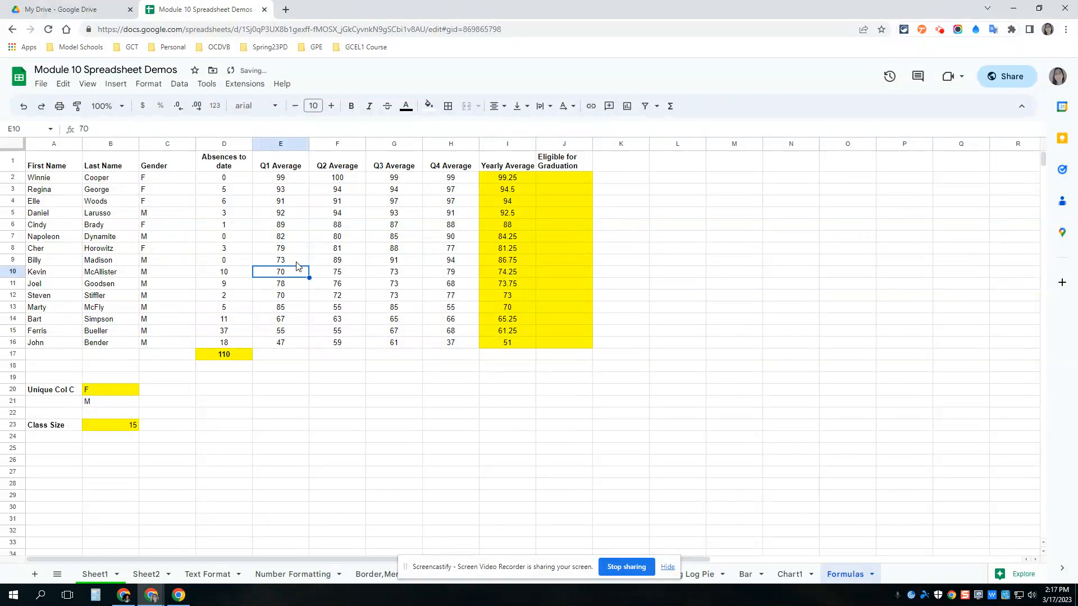
Begin an IF formula in the Eligible for Graduation cell J2 with the condition I2<65.
left_click(587, 249)
left_click(551, 177)
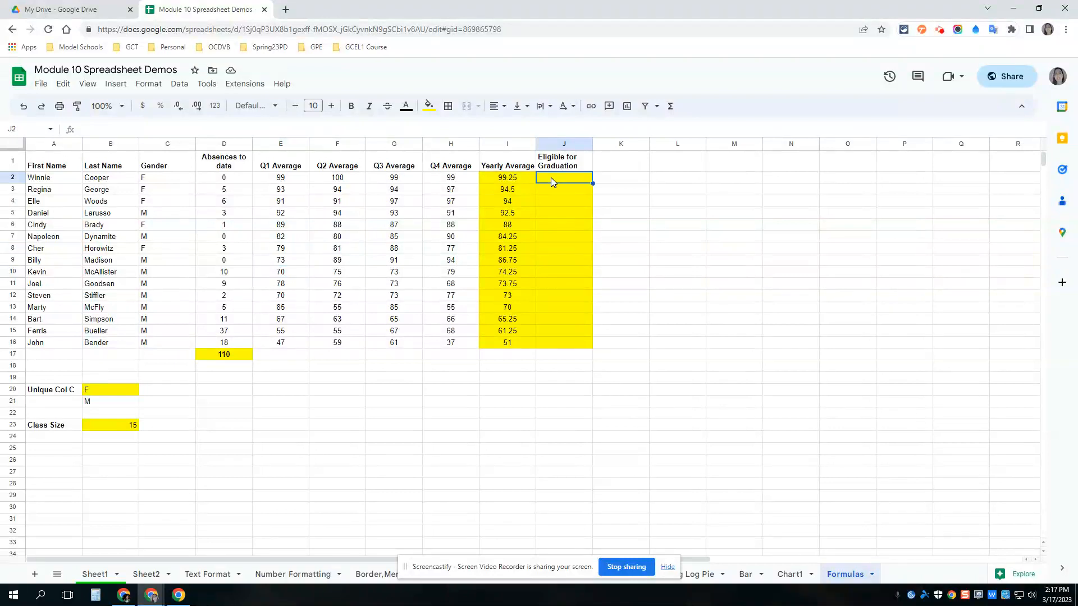
type("=if(")
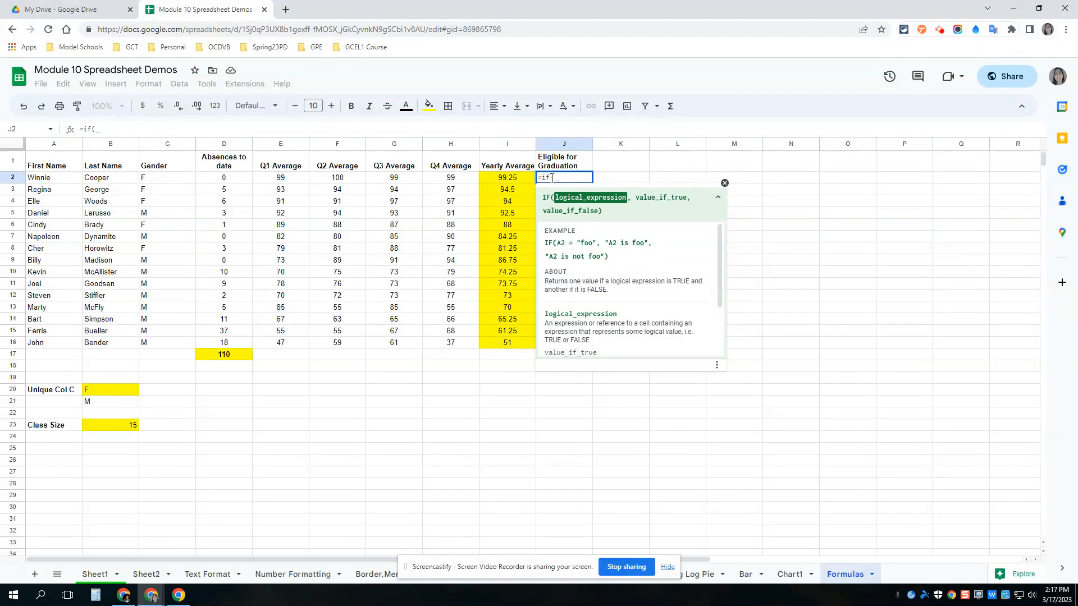
left_click(507, 178)
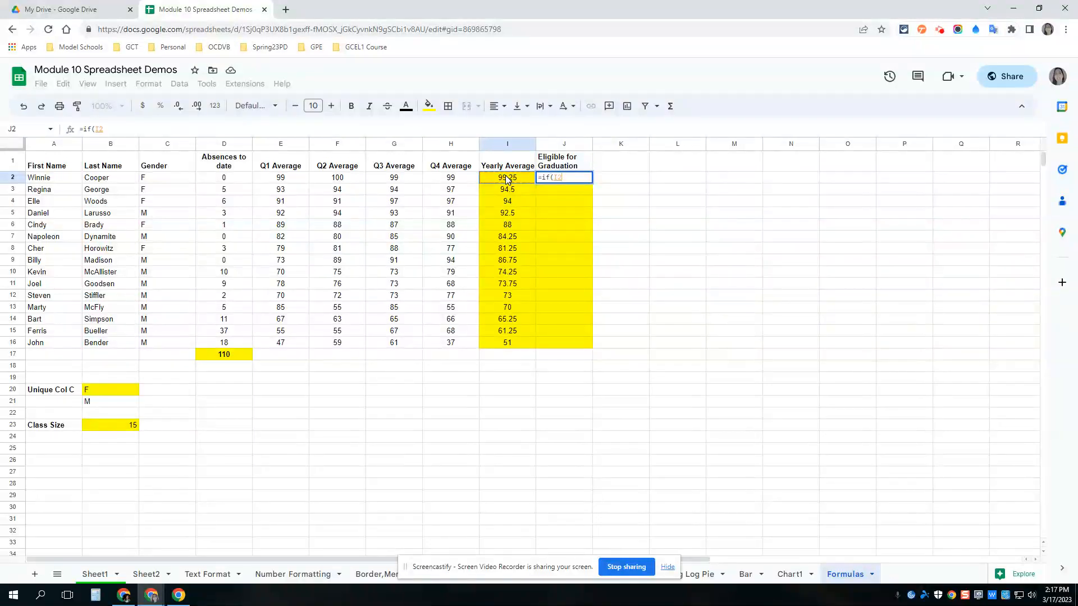
type("<")
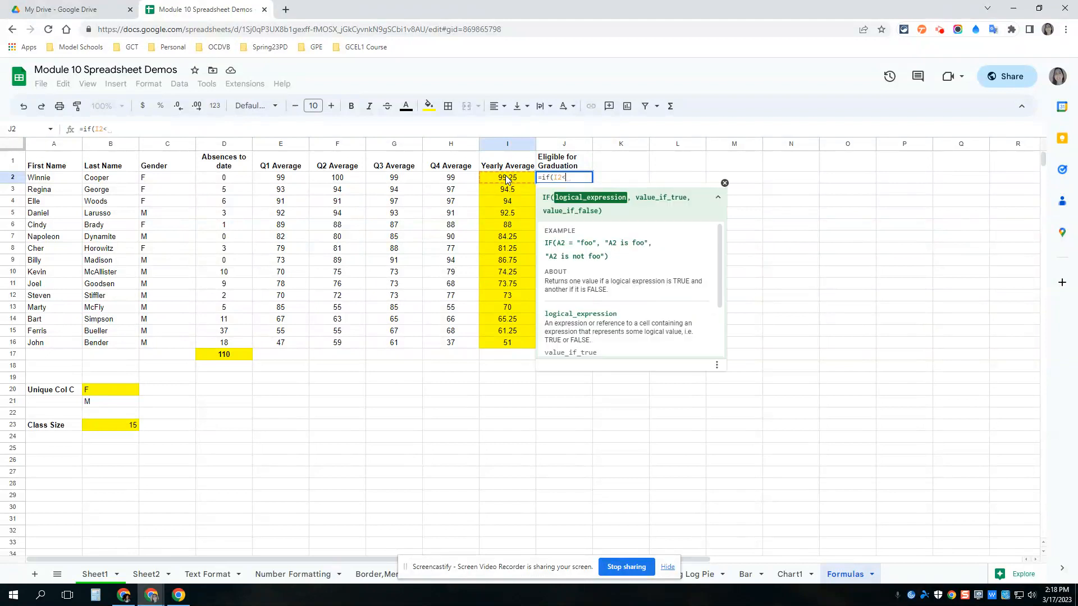
type("65")
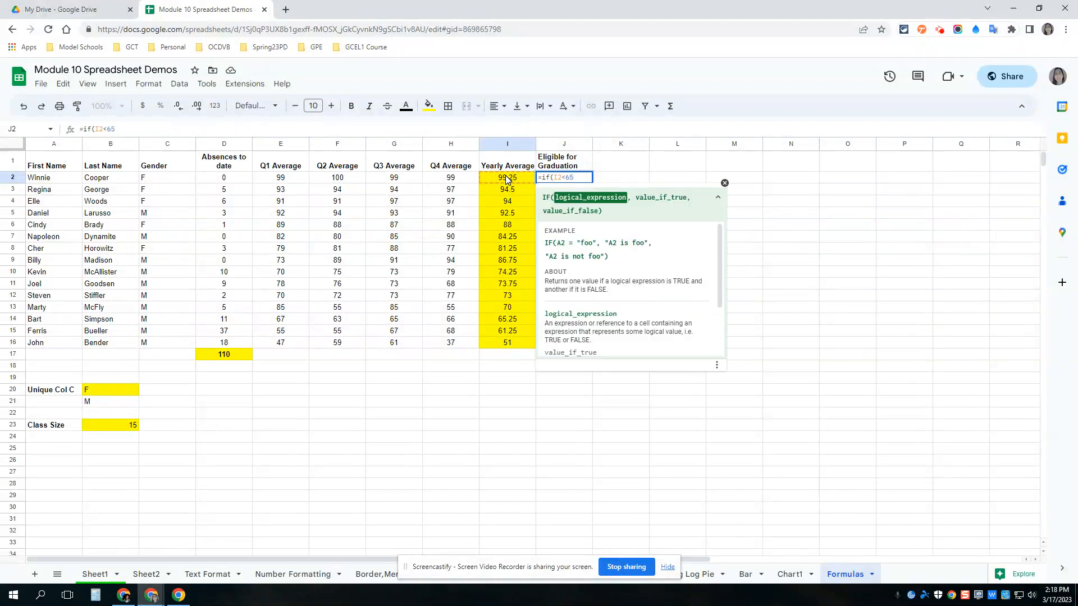
type(",")
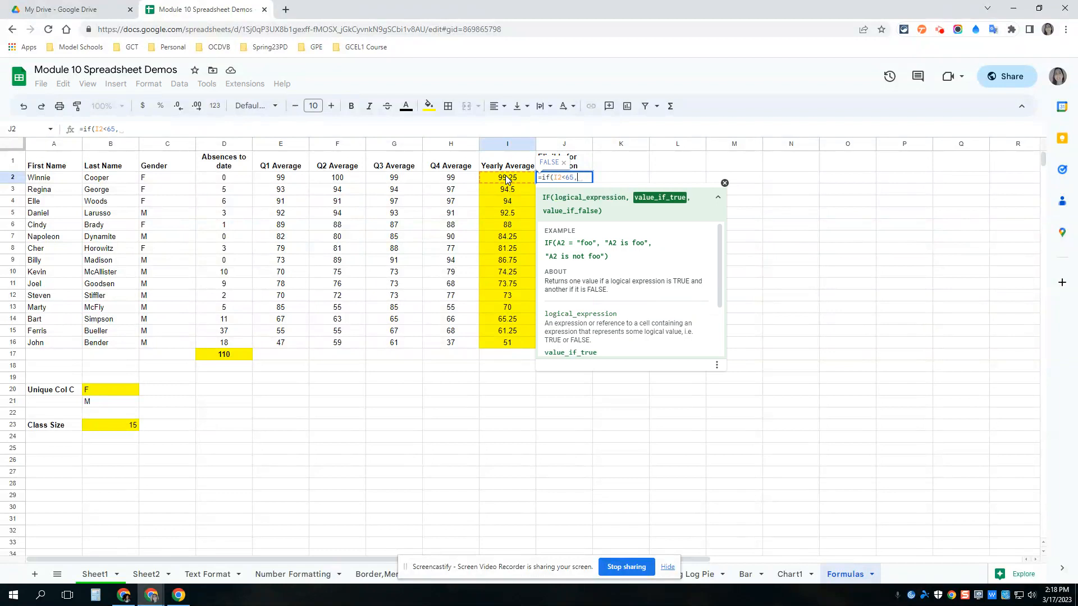
type("\"")
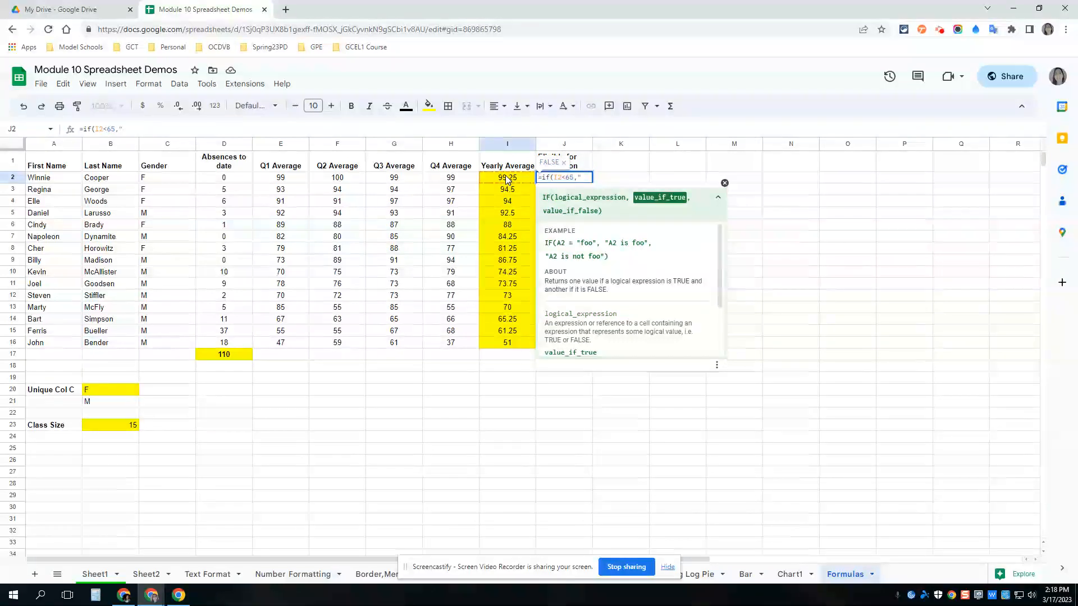
type("Pass")
key("BackSpace")
key("BackSpace")
key("BackSpace")
key("BackSpace")
type("Fail")
key("BackSpace")
key("BackSpace")
key("BackSpace")
key("BackSpace")
Complete the IF formula in J2 with "No" as the true value and "Yes" as the false value.
type("No\",")
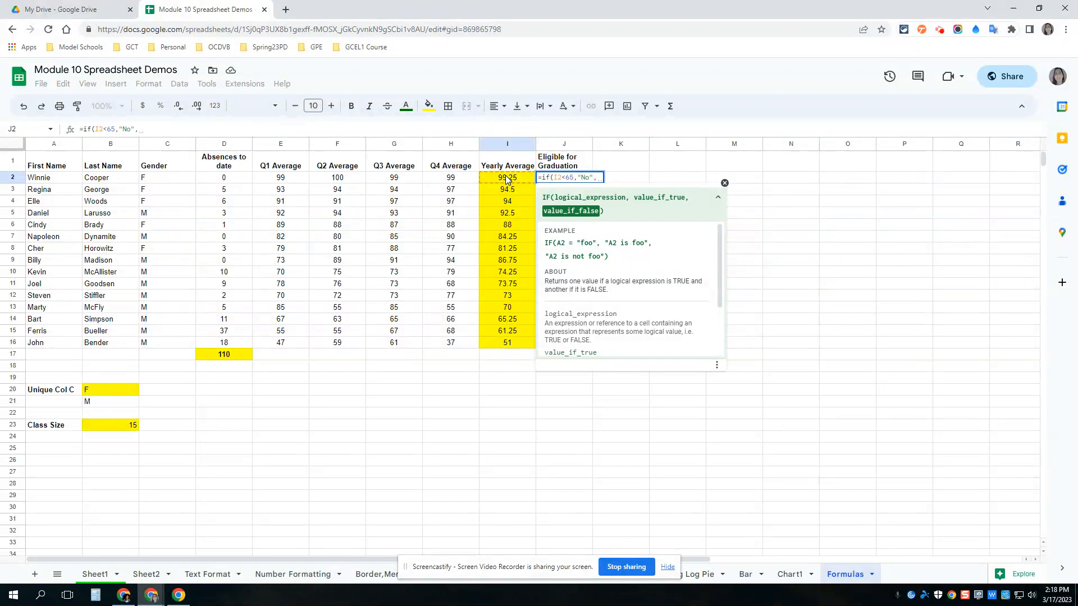
type("\"")
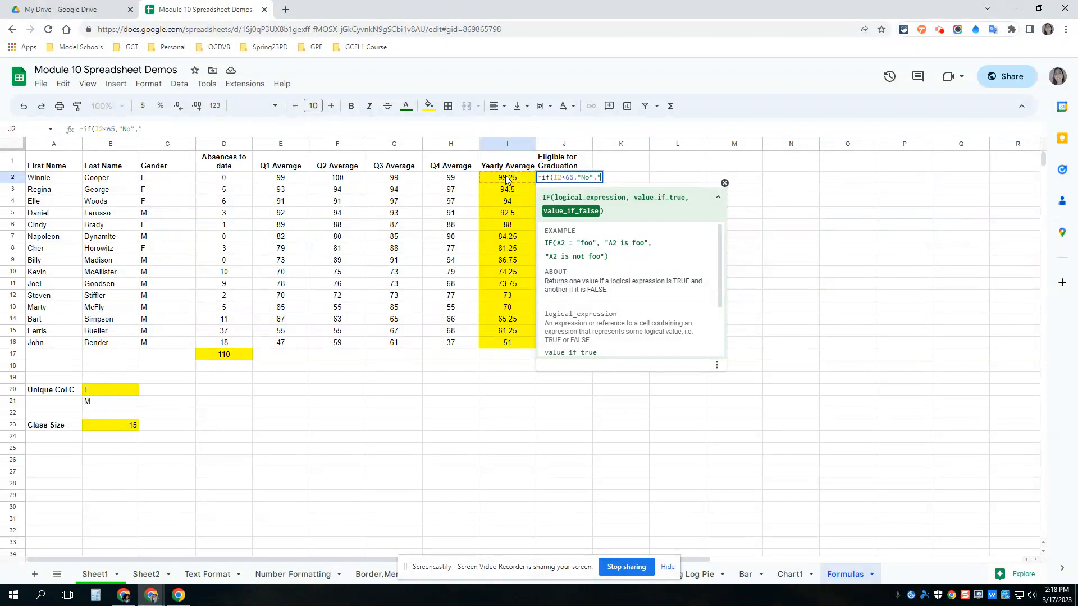
type("Yes\")")
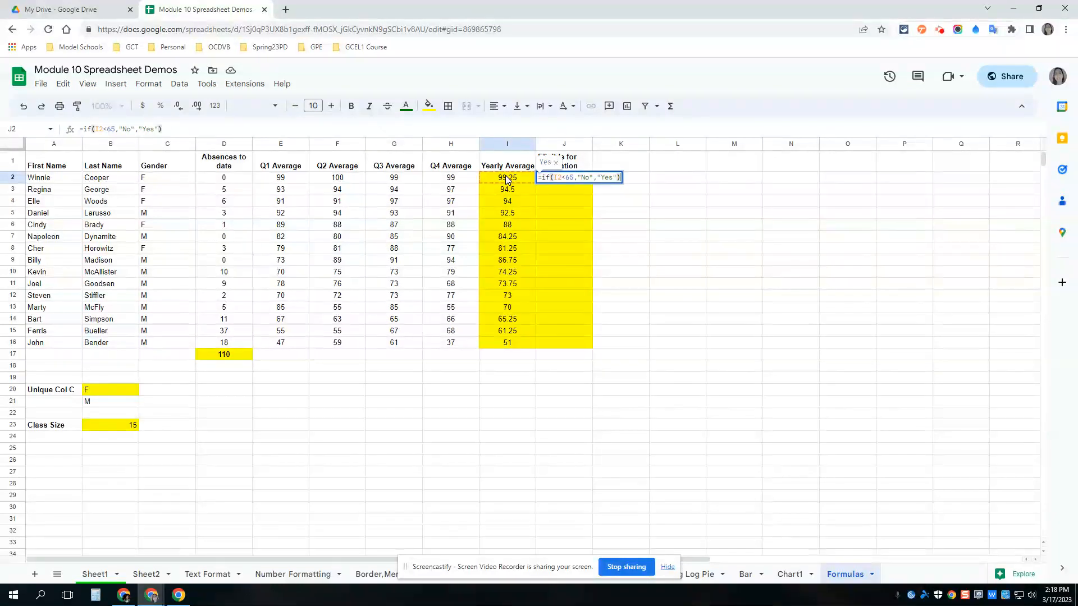
key("Return")
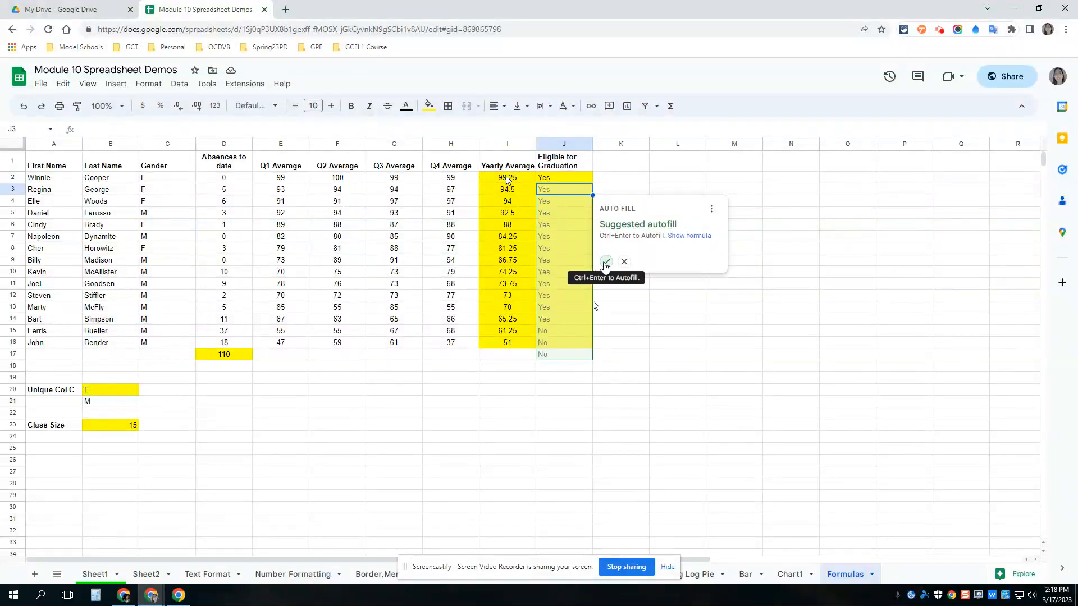
Accept the suggested autofill for the Eligible for Graduation column and delete the extra formula in J17.
left_click(605, 262)
left_click(554, 355)
key("Delete")
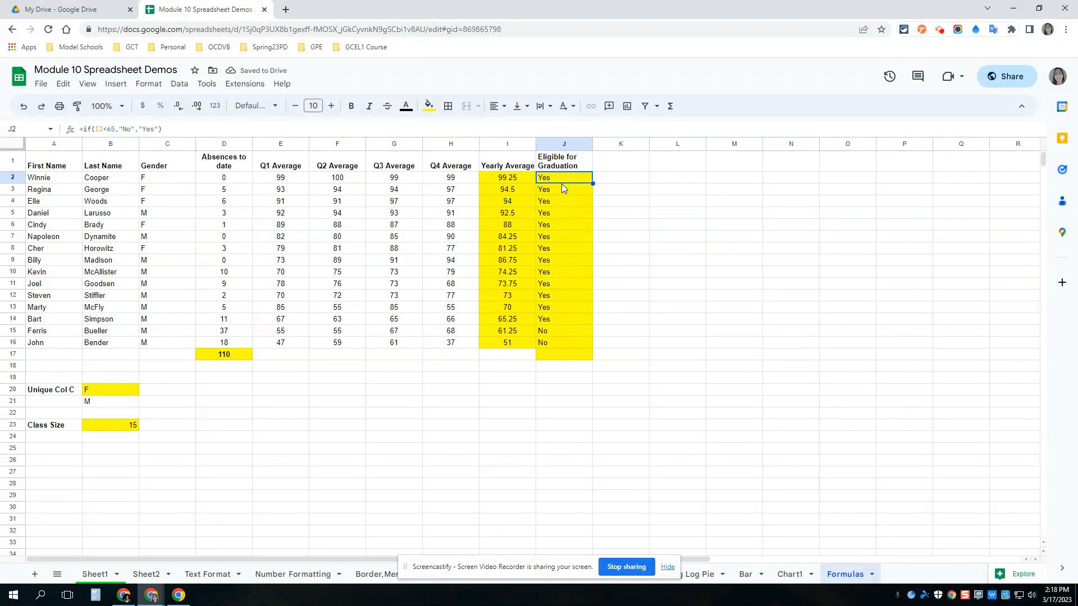
Go through the Yearly Average values row by row and compare them with the Eligible for Graduation results.
key("Left")
key("Down")
key("Down")
key("Down")
key("Down")
key("Down")
key("Down")
key("Down")
key("Down")
key("Down")
key("Down")
key("Down")
key("Down")
key("Down")
key("Down")
key("Up")
key("Down")
key("Up")
key("Right")
key("Down")
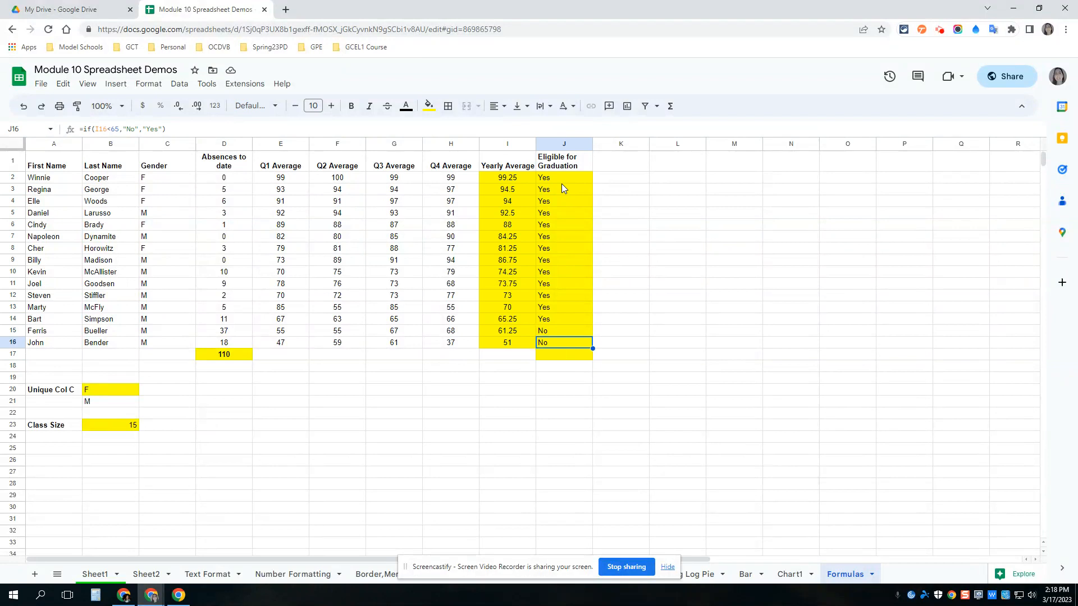